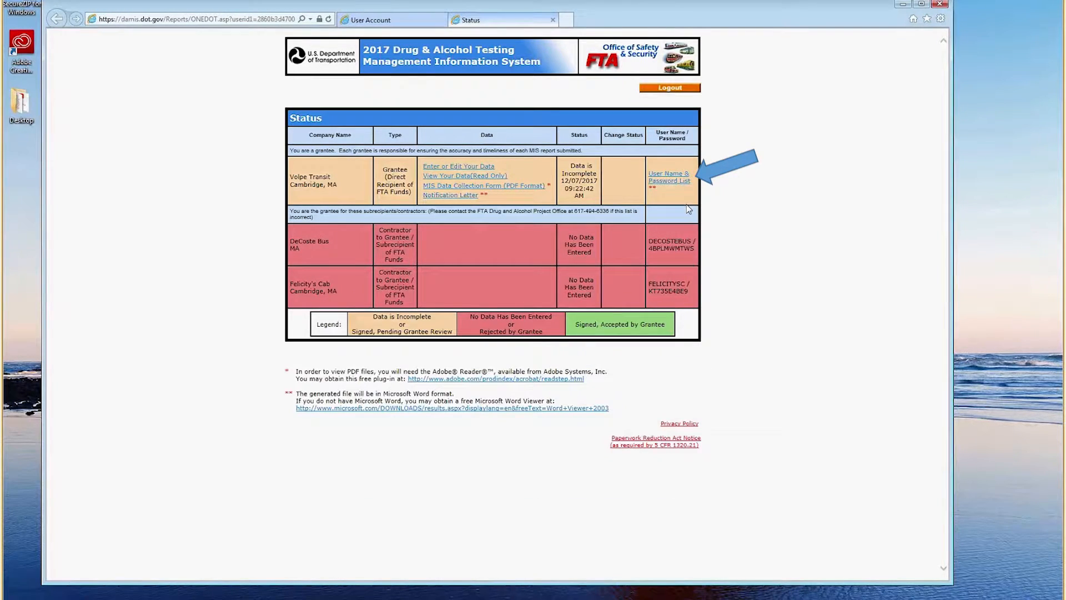
Download the grantee's User Name & Password List report as Report.doc and open it in Word.
{"action": "left_click", "coordinate": [671, 179]}
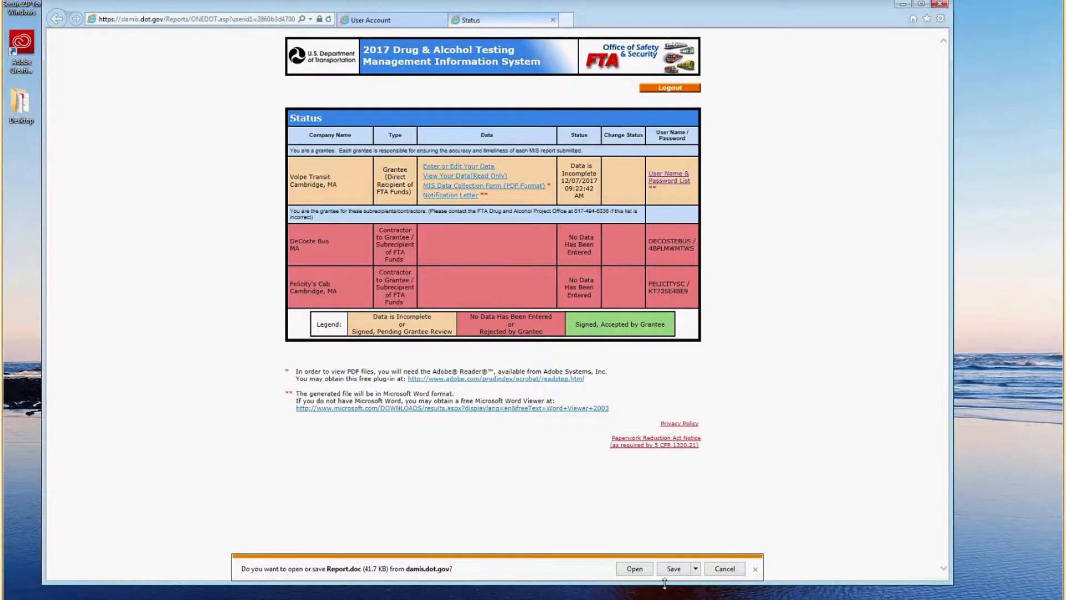
{"action": "left_click", "coordinate": [634, 568]}
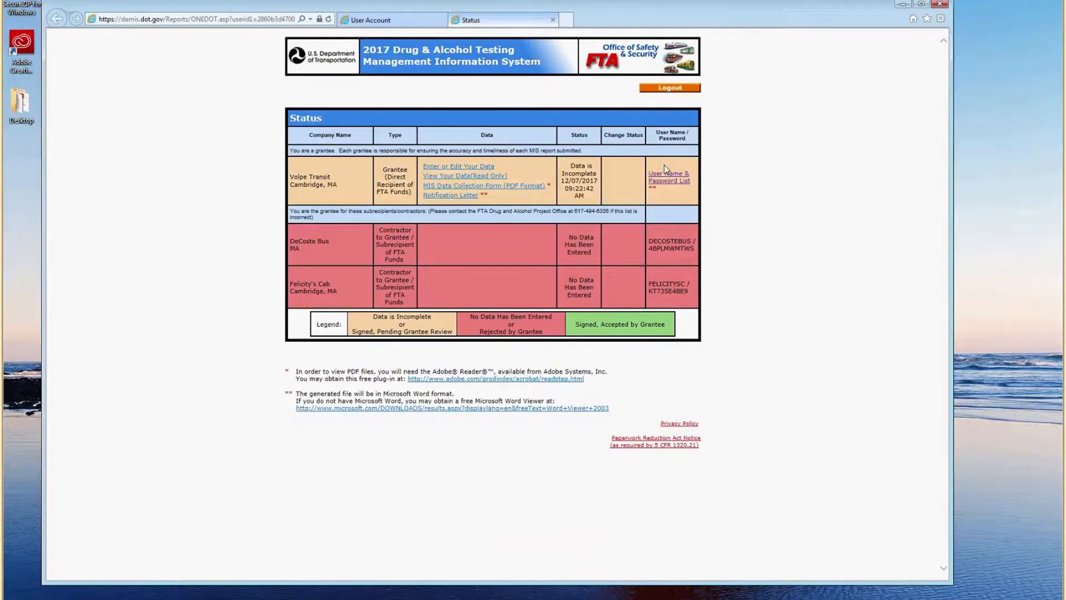
Open the data entry form and correct the certifying official's phone number.
{"action": "left_click", "coordinate": [467, 168]}
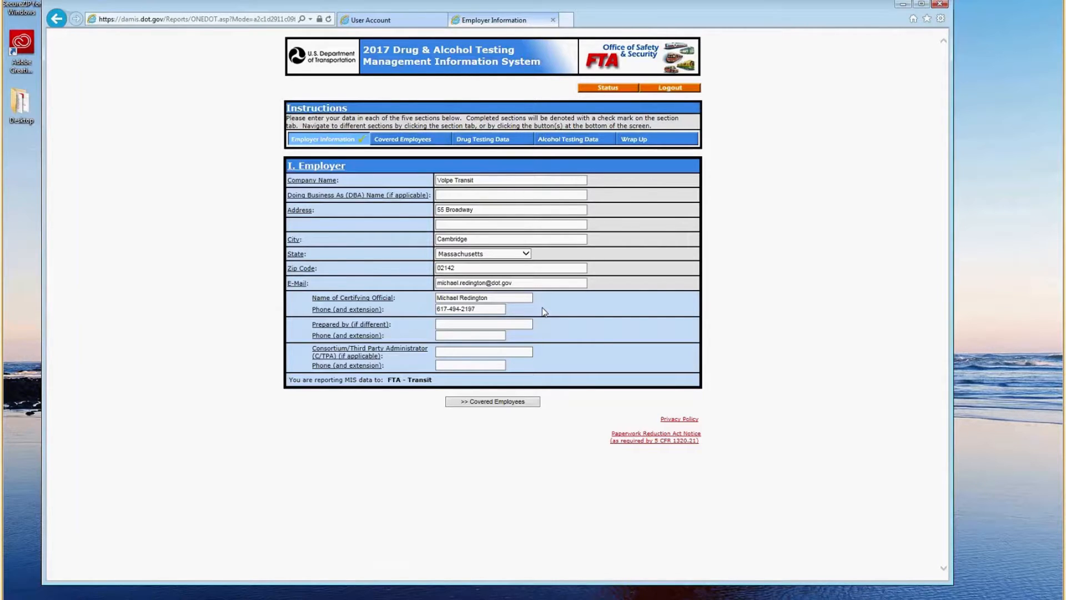
{"action": "left_click", "coordinate": [483, 309]}
{"action": "key", "text": "BackSpace"}
{"action": "key", "text": "BackSpace"}
{"action": "key", "text": "BackSpace"}
{"action": "key", "text": "BackSpace"}
{"action": "type", "text": "6336"}
Fill in the preparer's name and phone number in the Prepared by fields.
{"action": "key", "text": "Tab"}
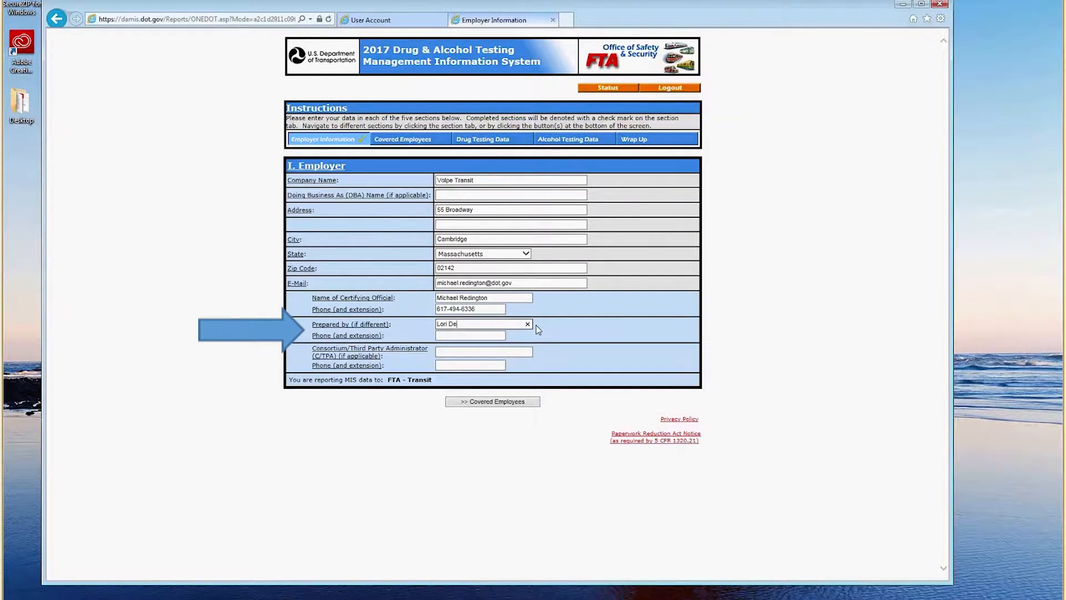
{"action": "left_click", "coordinate": [501, 335]}
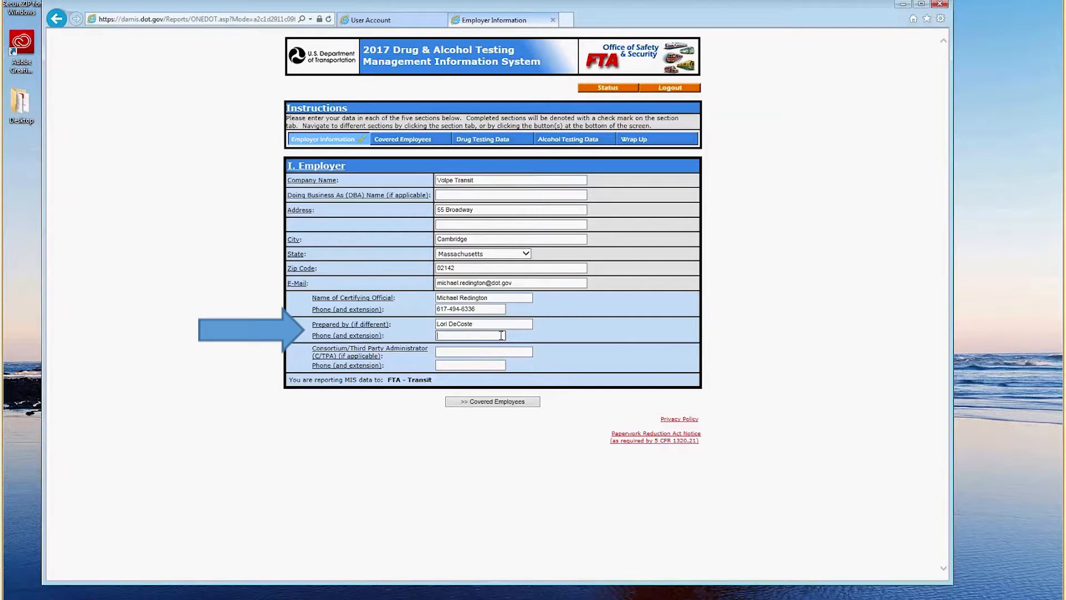
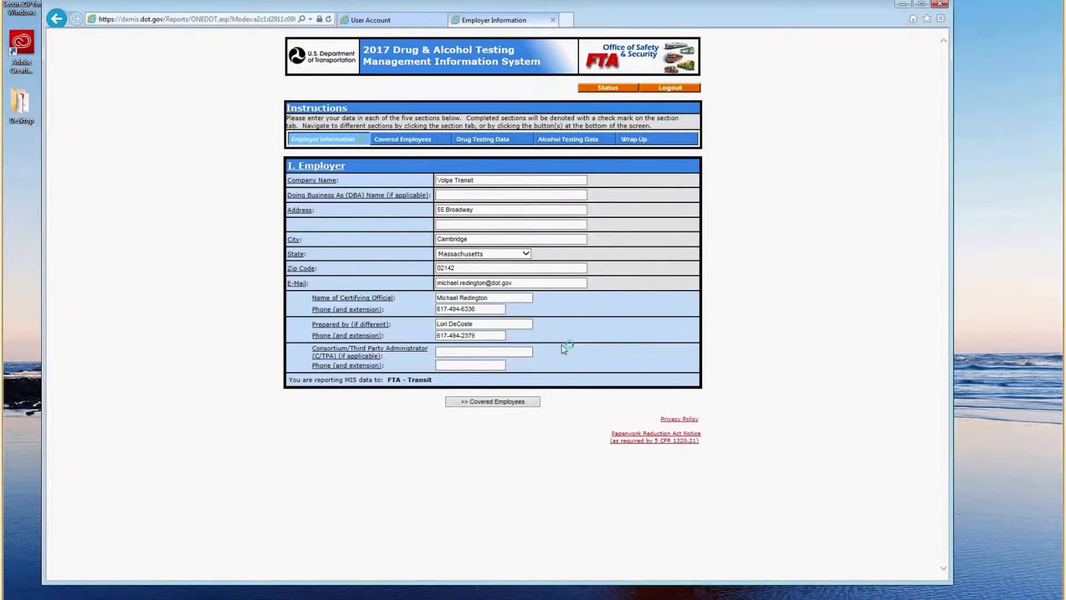
Go to Covered Employees and check the help on employee categories.
{"action": "left_click", "coordinate": [512, 402]}
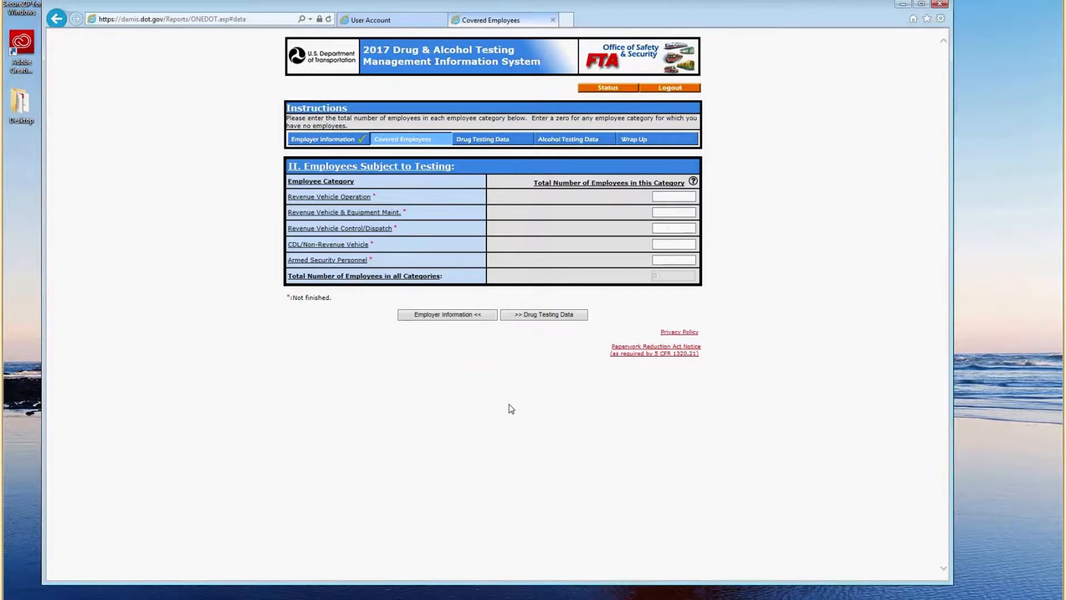
{"action": "left_click", "coordinate": [679, 197]}
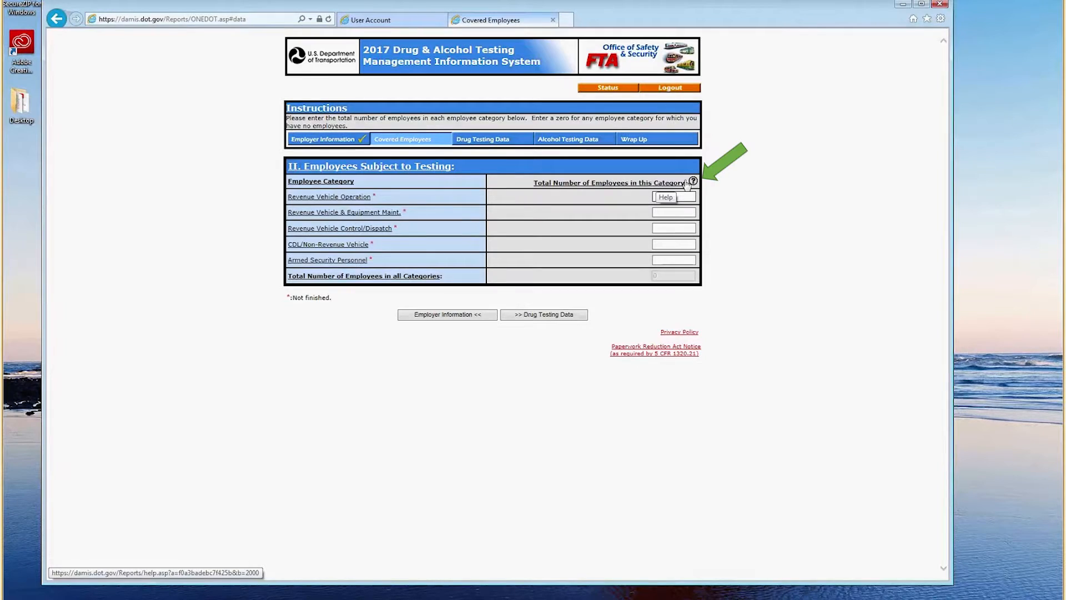
{"action": "left_click", "coordinate": [691, 183]}
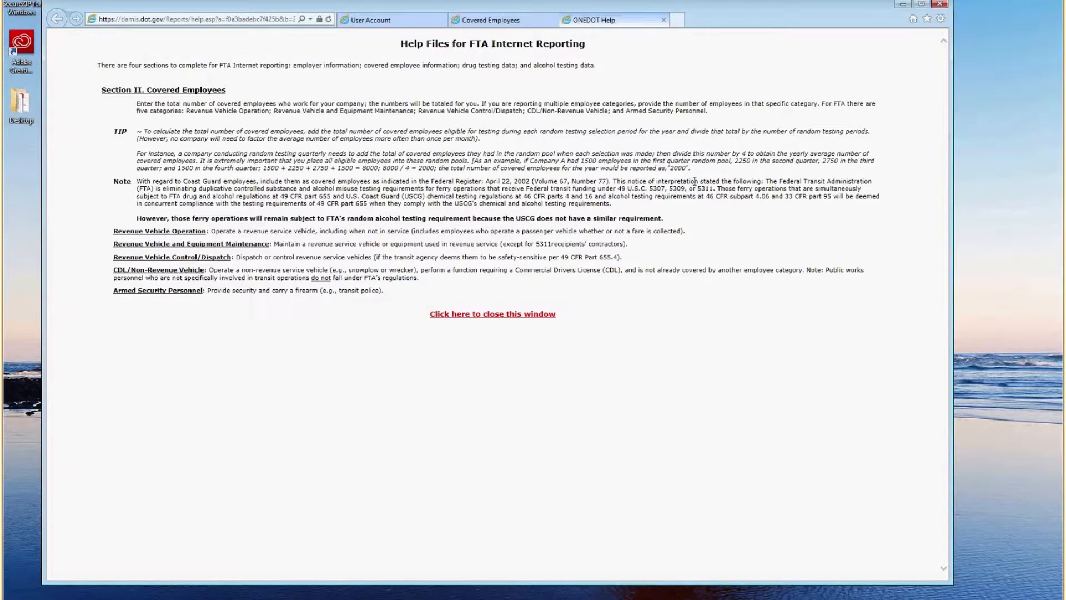
{"action": "left_click", "coordinate": [536, 314]}
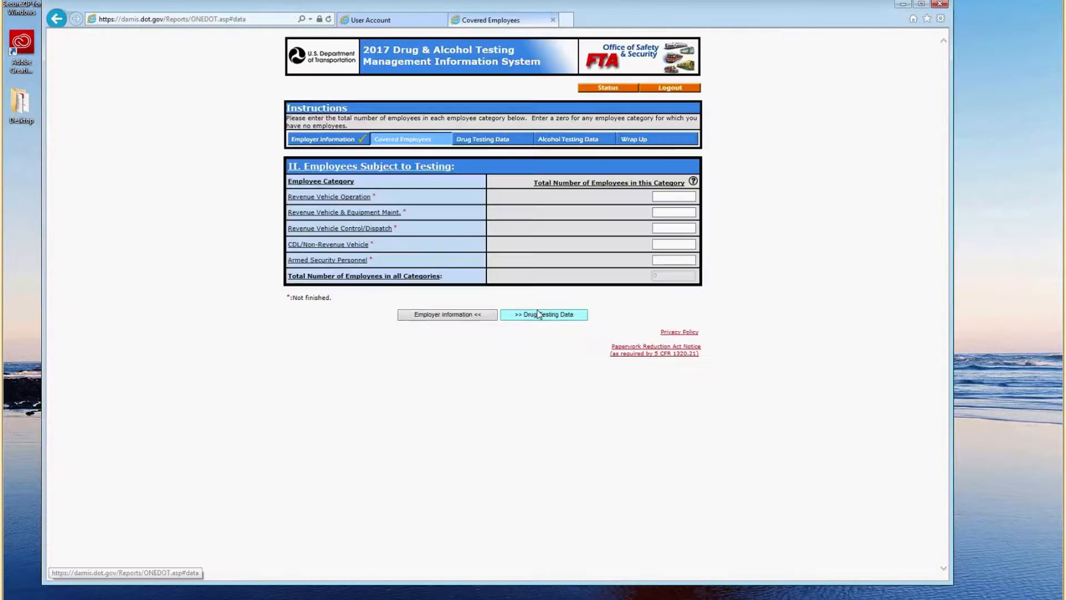
Enter covered employees: 169 revenue vehicle, 9 maintenance, 13 control/dispatch, 0 CDL, 0 armed security.
{"action": "left_click", "coordinate": [664, 195]}
{"action": "type", "text": "169"}
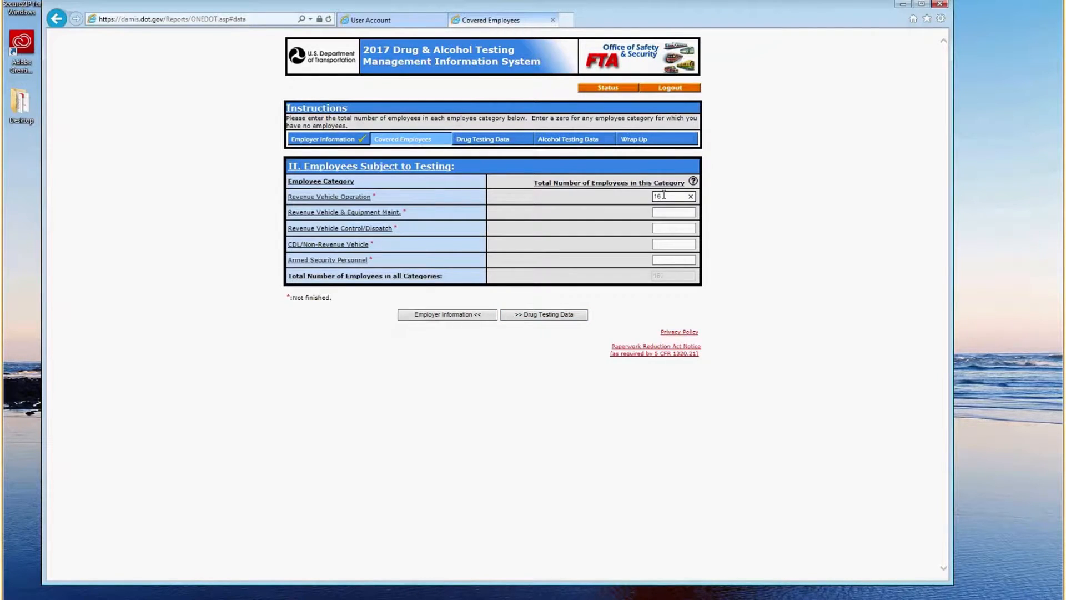
{"action": "left_click", "coordinate": [667, 210]}
{"action": "type", "text": "9"}
{"action": "left_click", "coordinate": [667, 226]}
{"action": "type", "text": "13"}
{"action": "left_click", "coordinate": [669, 242]}
{"action": "type", "text": "0"}
{"action": "left_click", "coordinate": [669, 258]}
{"action": "type", "text": "0"}
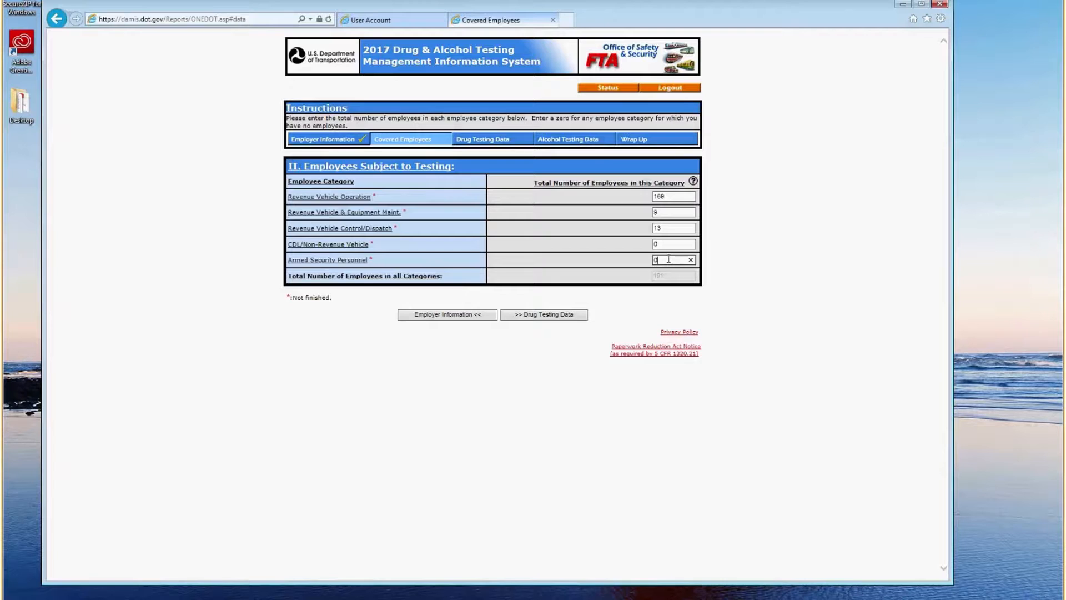
Enter pre-employment drug results: 10 verified negative, 1 verified positive for cocaine.
{"action": "left_click", "coordinate": [576, 319]}
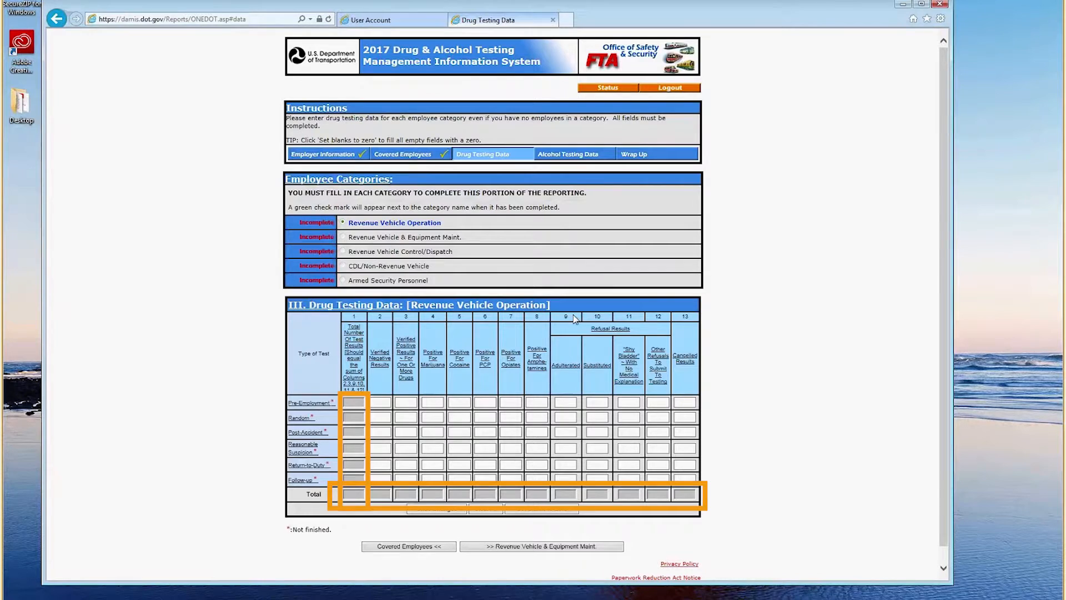
{"action": "left_click", "coordinate": [377, 401]}
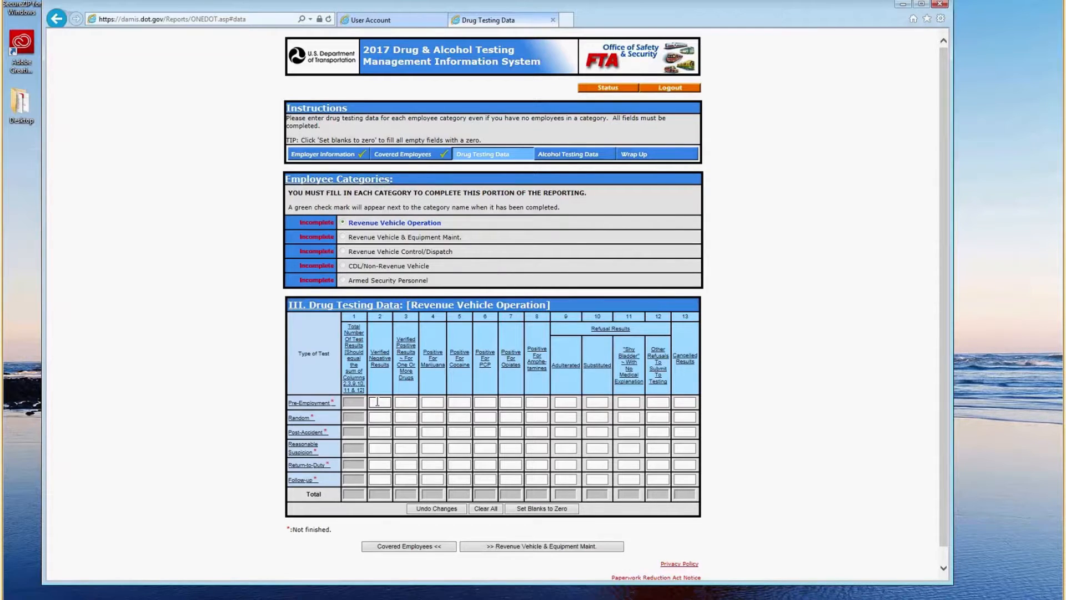
{"action": "type", "text": "10"}
{"action": "left_click", "coordinate": [398, 403]}
{"action": "type", "text": "1"}
{"action": "left_click", "coordinate": [432, 403]}
{"action": "left_click", "coordinate": [455, 403]}
{"action": "type", "text": "1"}
Enter 44 random and 12 post-accident negatives, 0 reasonable suspicion, and zero the remaining blanks.
{"action": "left_click", "coordinate": [382, 415]}
{"action": "type", "text": "44"}
{"action": "left_click", "coordinate": [381, 433]}
{"action": "type", "text": "12"}
{"action": "left_click", "coordinate": [381, 446]}
{"action": "type", "text": "0"}
{"action": "left_click", "coordinate": [380, 464]}
{"action": "left_click", "coordinate": [525, 510]}
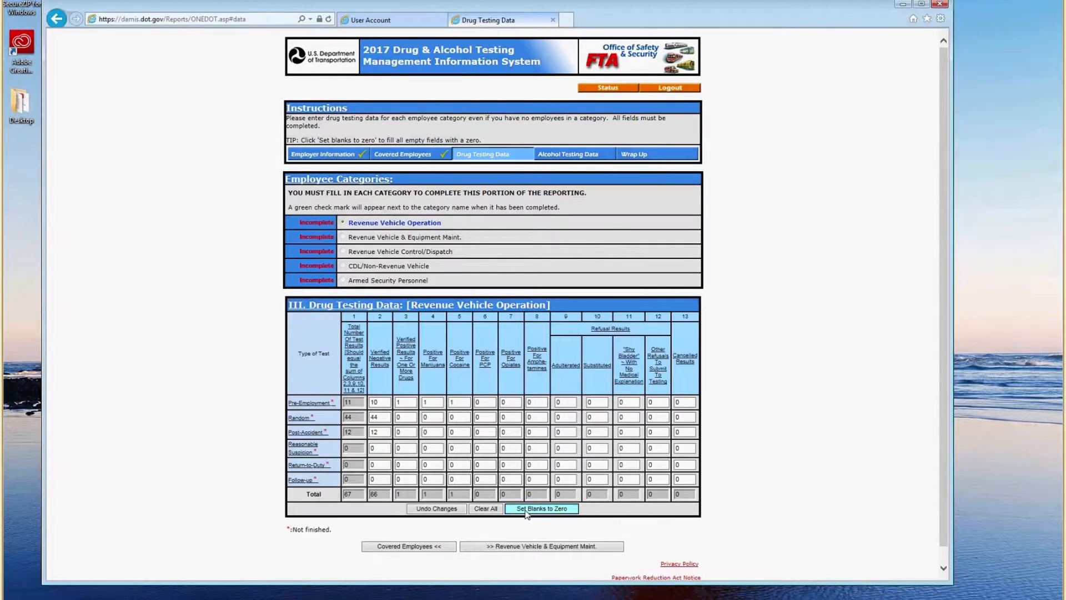
Record 1 random negative drug test for Equipment Maint. and zero its other cells.
{"action": "left_click", "coordinate": [521, 547]}
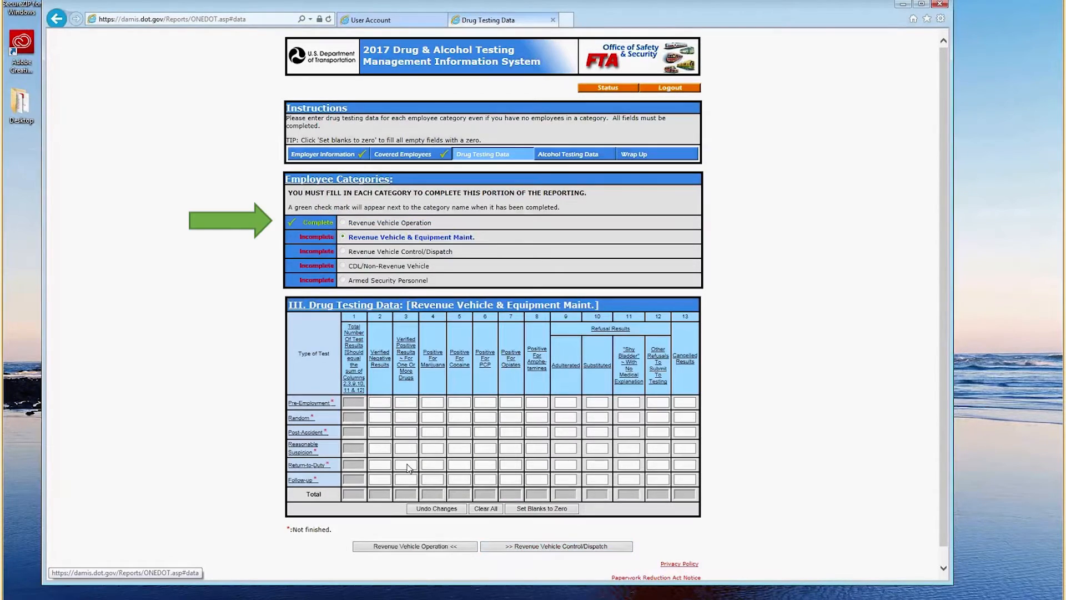
{"action": "left_click", "coordinate": [376, 401]}
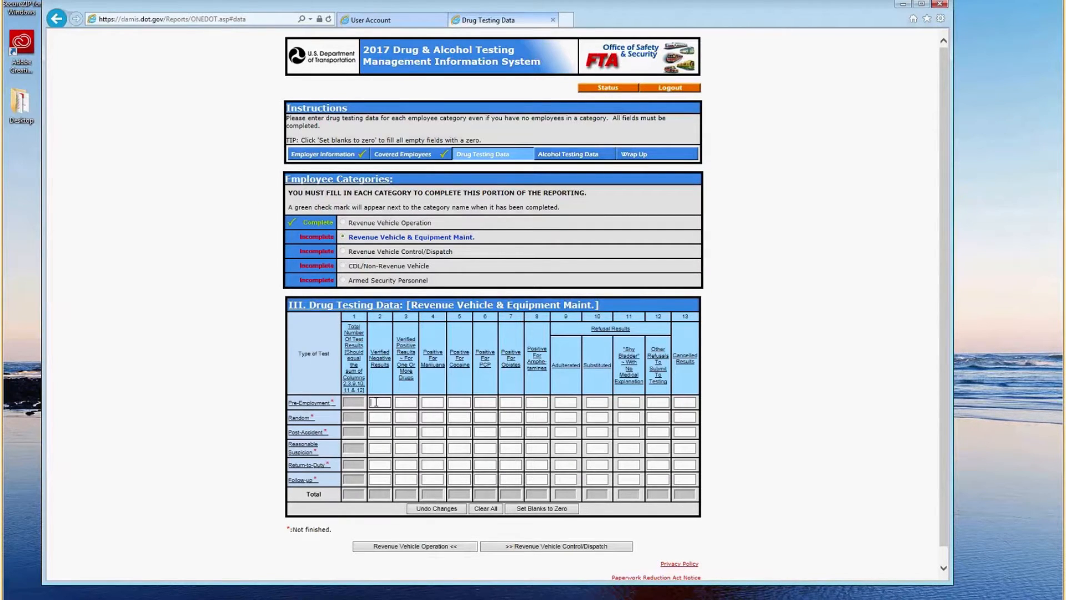
{"action": "left_click", "coordinate": [378, 417]}
{"action": "type", "text": "1"}
{"action": "left_click", "coordinate": [542, 508]}
Zero the Control/Dispatch blanks and step through CDL/Non-Revenue Vehicle to Armed Security Personnel.
{"action": "left_click", "coordinate": [532, 549]}
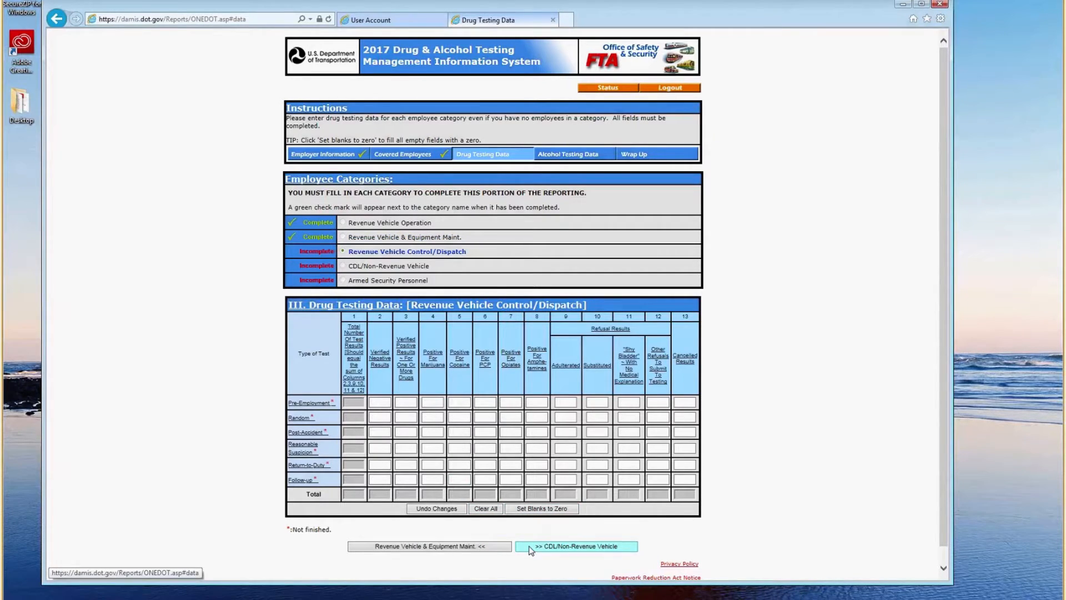
{"action": "left_click", "coordinate": [383, 416]}
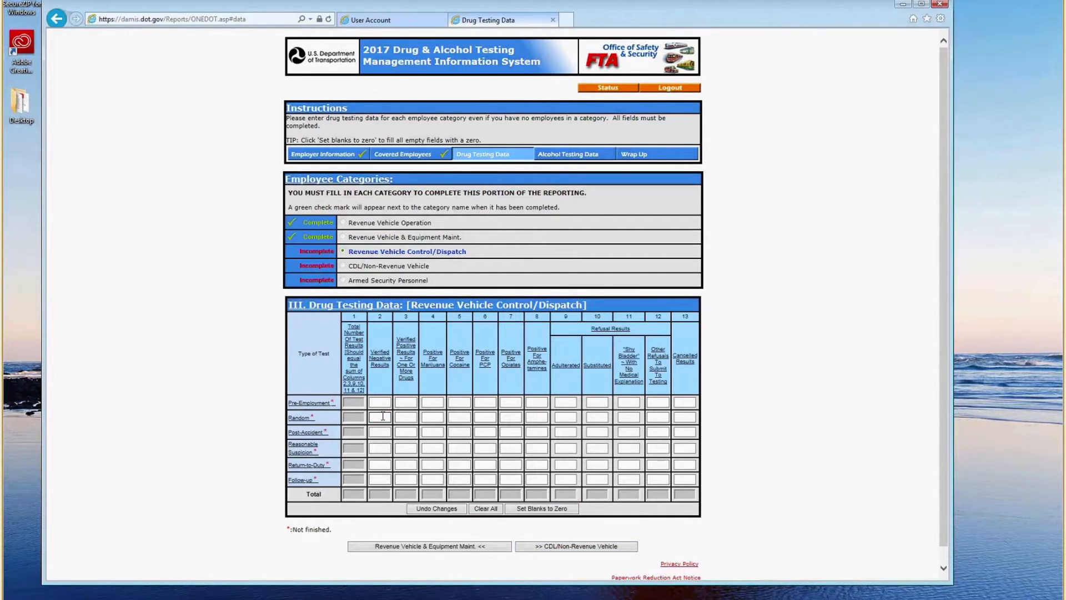
{"action": "left_click", "coordinate": [530, 509]}
{"action": "left_click", "coordinate": [544, 547]}
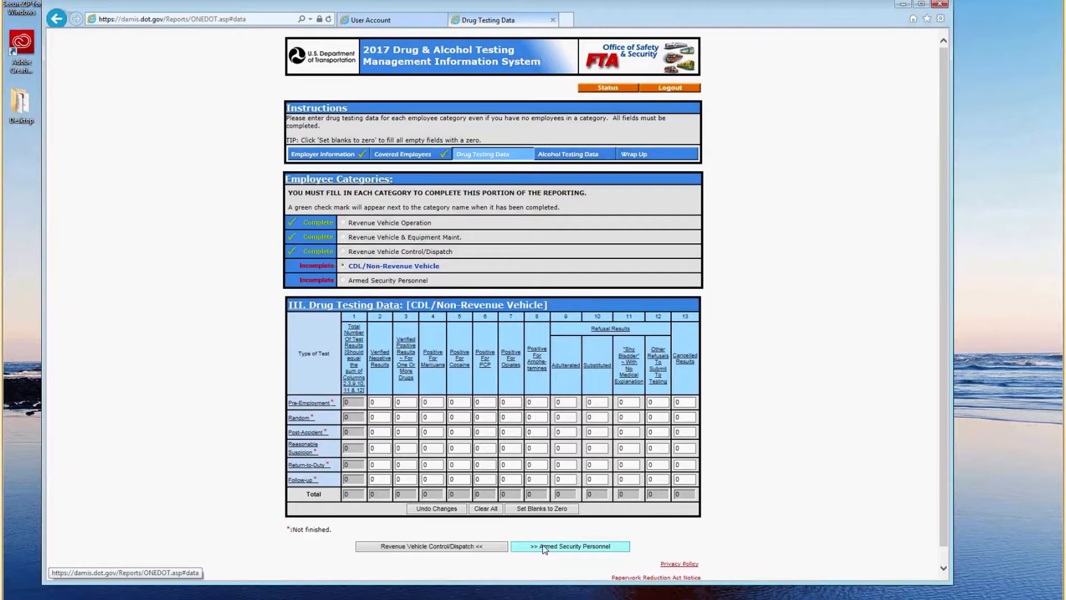
{"action": "left_click", "coordinate": [545, 547]}
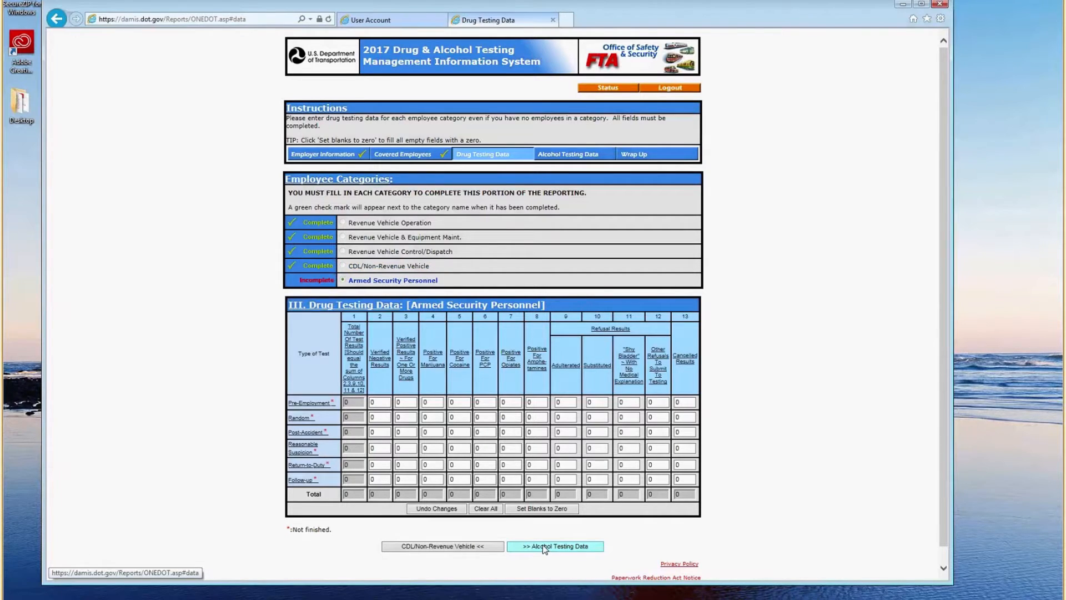
Enter revenue vehicle alcohol screenings below 0.02: 19 random, 12 post-accident, rest zero.
{"action": "left_click", "coordinate": [545, 547]}
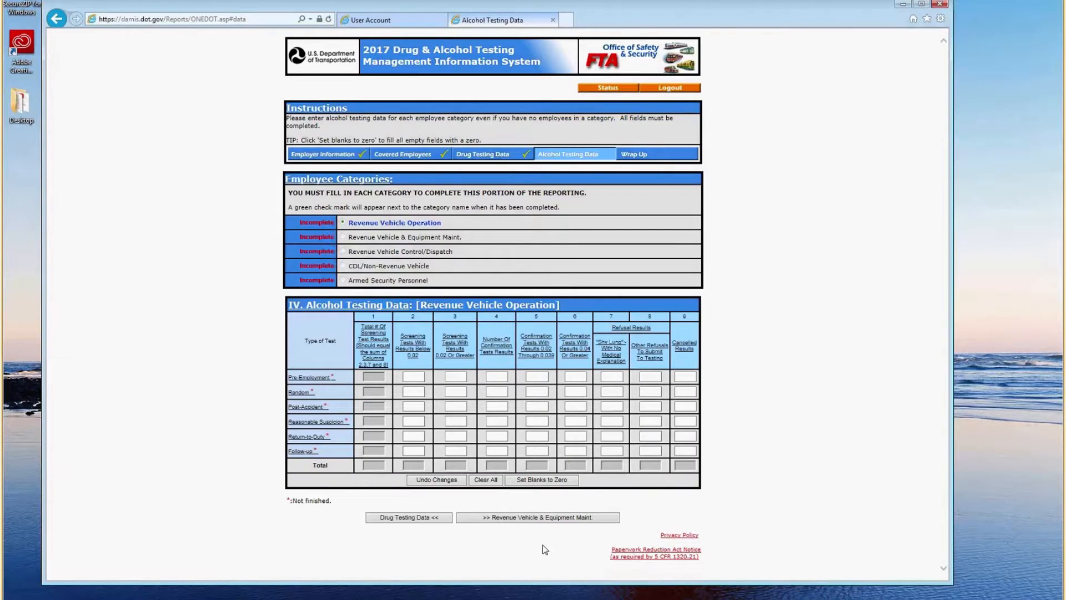
{"action": "left_click", "coordinate": [415, 392]}
{"action": "type", "text": "19"}
{"action": "left_click", "coordinate": [415, 407]}
{"action": "type", "text": "12"}
{"action": "left_click", "coordinate": [558, 481]}
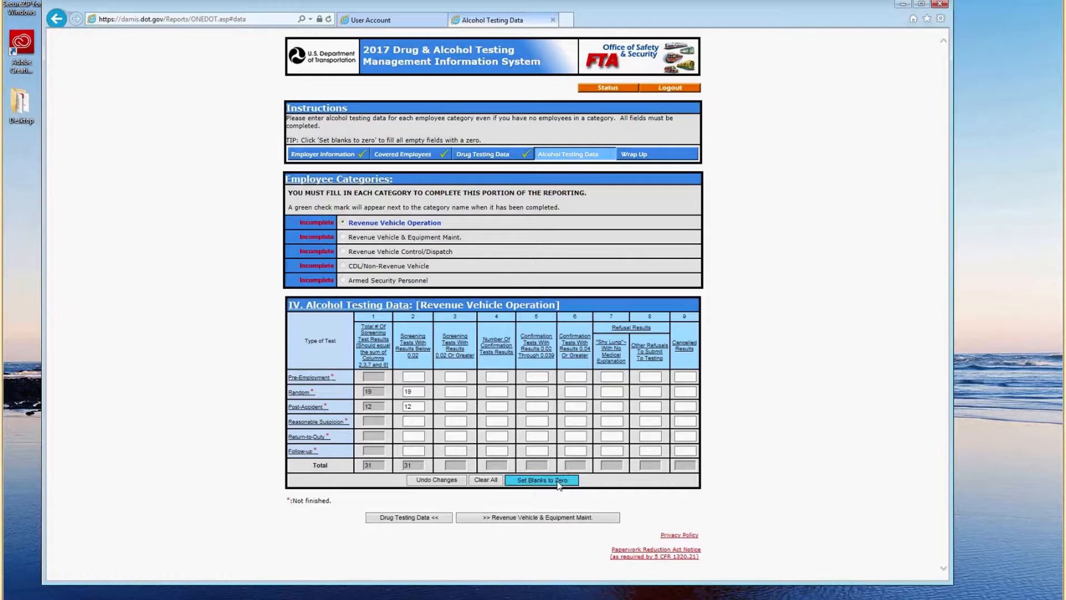
Enter 1 random screening below 0.02 for Equipment Maint. and Control/Dispatch, zeroing other blanks.
{"action": "left_click", "coordinate": [555, 518]}
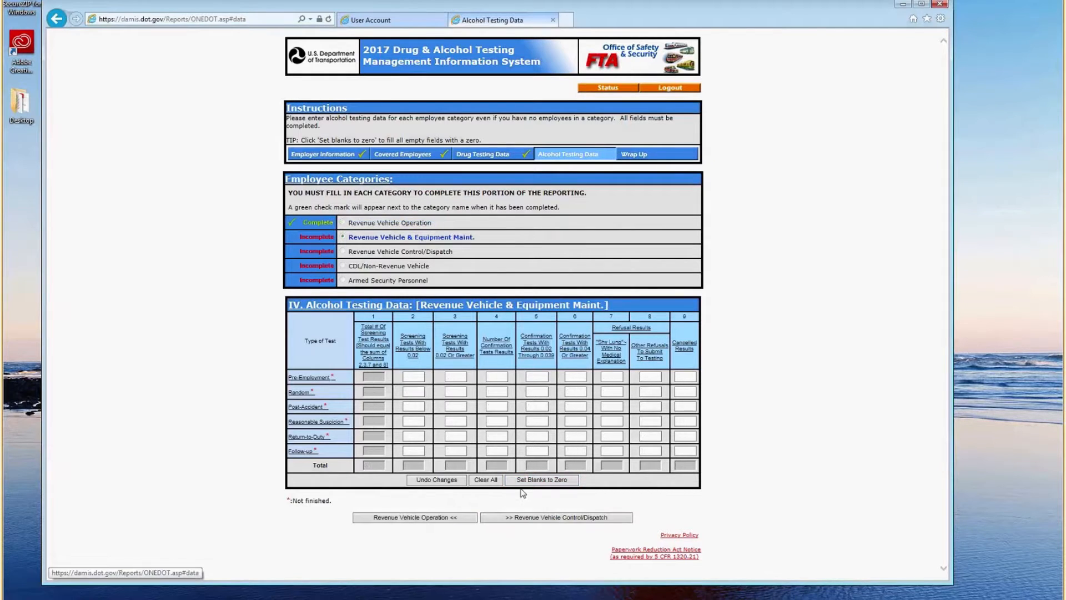
{"action": "left_click", "coordinate": [414, 392]}
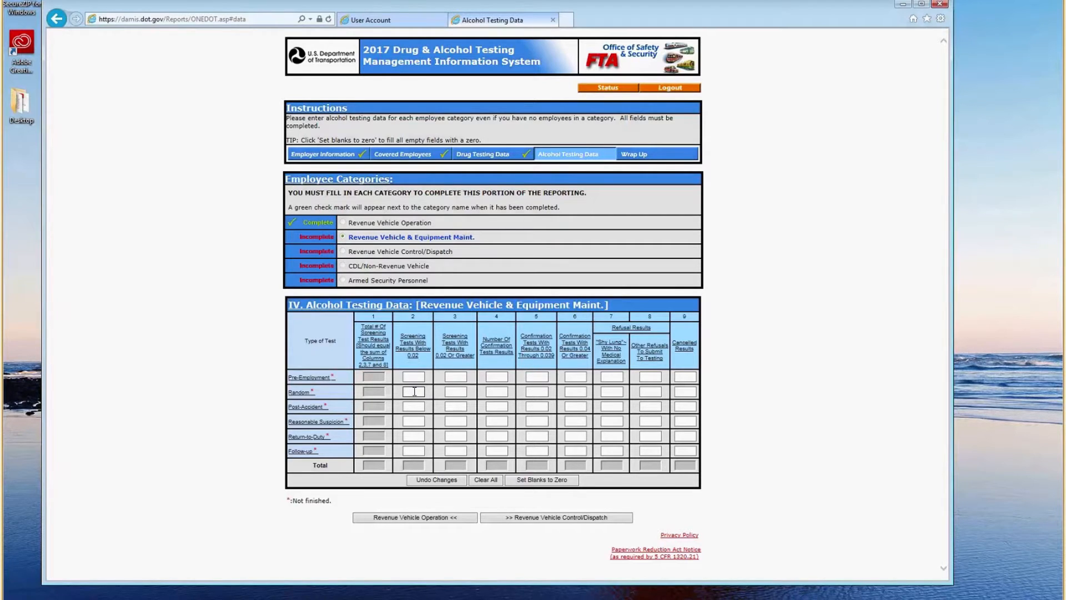
{"action": "type", "text": "1"}
{"action": "left_click", "coordinate": [529, 480]}
{"action": "left_click", "coordinate": [535, 517]}
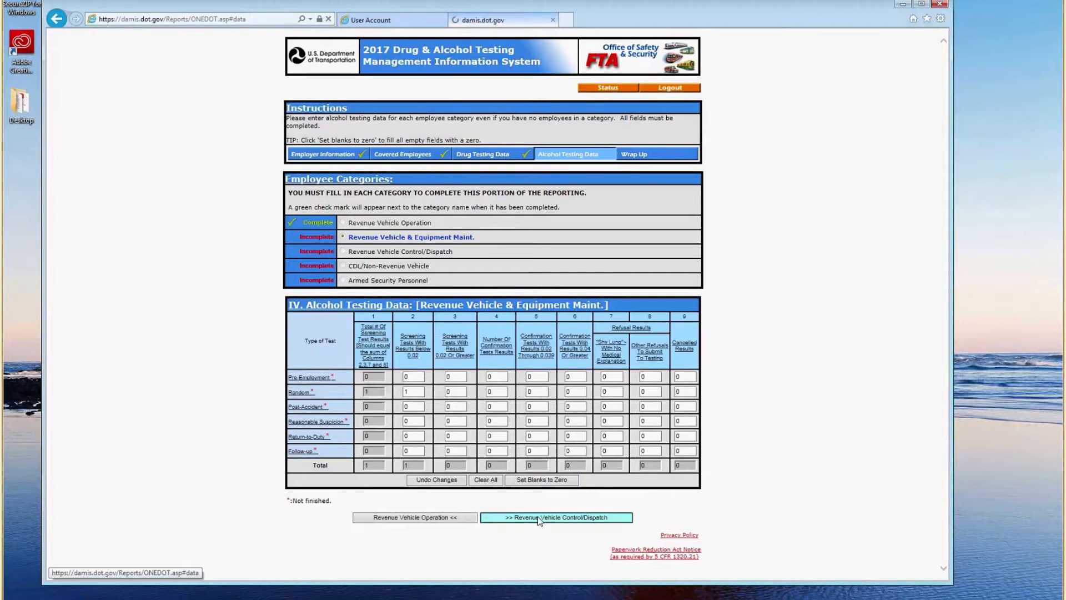
{"action": "left_click", "coordinate": [410, 393]}
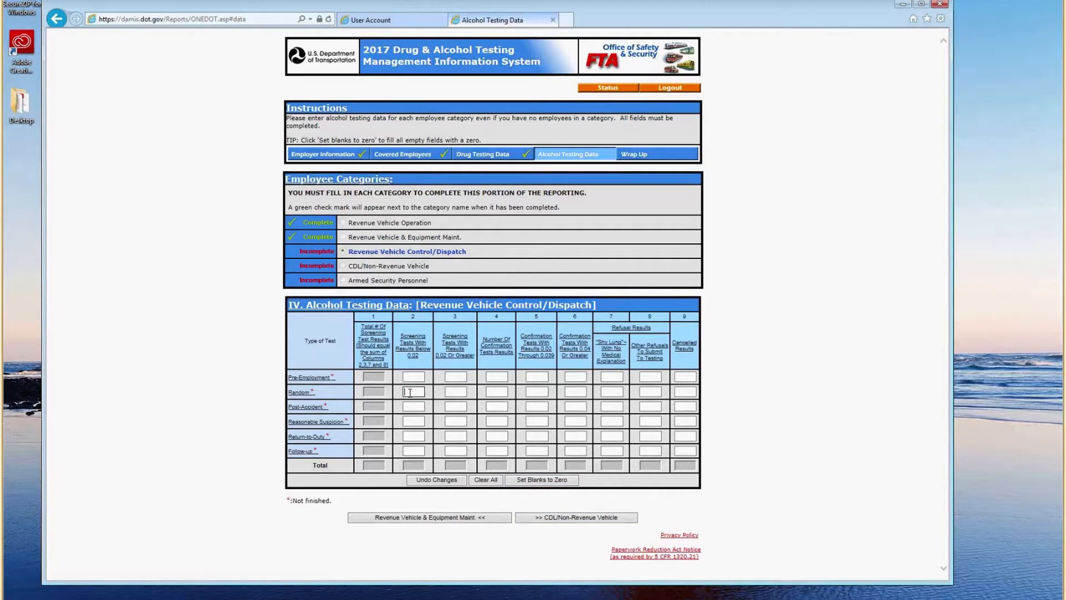
{"action": "type", "text": "1"}
{"action": "left_click", "coordinate": [521, 479]}
Pass through CDL/Non-Revenue Vehicle and Armed Security Personnel to the Wrap Up page.
{"action": "left_click", "coordinate": [563, 517]}
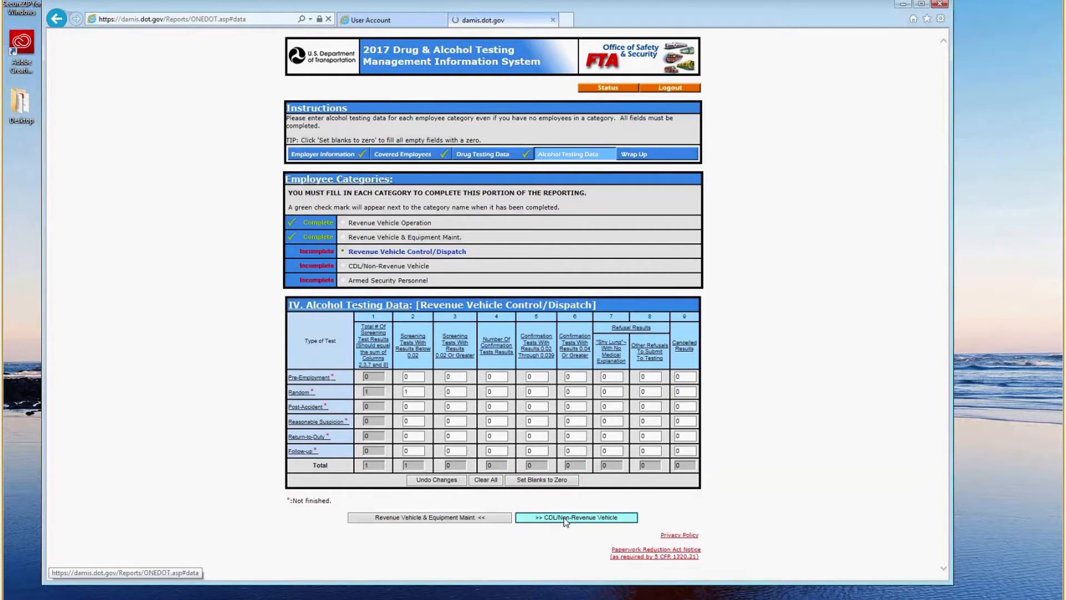
{"action": "left_click", "coordinate": [563, 517]}
{"action": "left_click", "coordinate": [555, 517]}
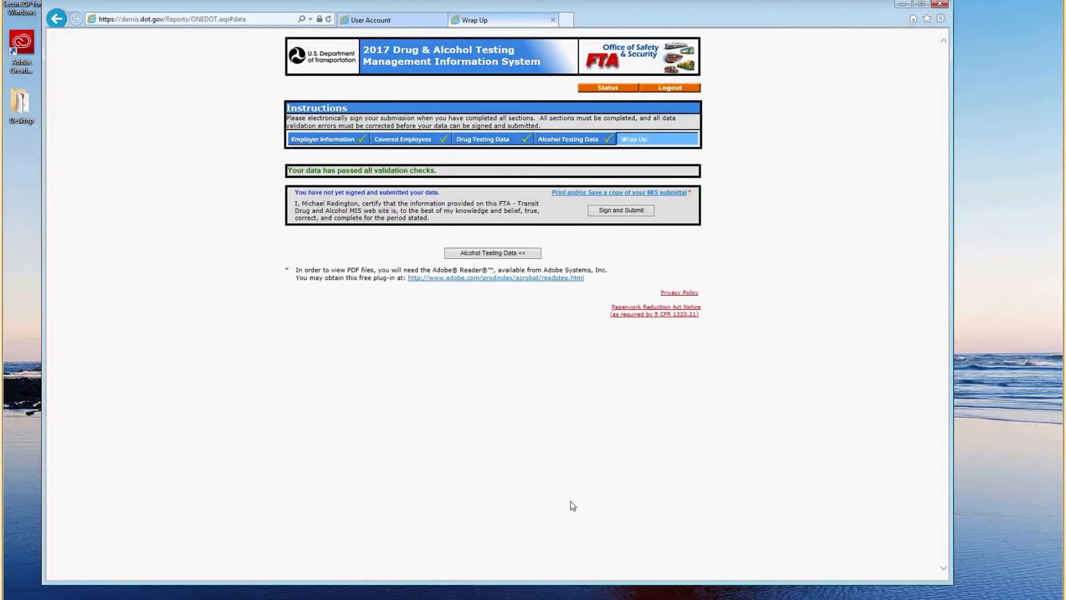
Sign and submit the MIS report and open its PDF copy, 12_7_2017.pdf.
{"action": "left_click", "coordinate": [619, 211]}
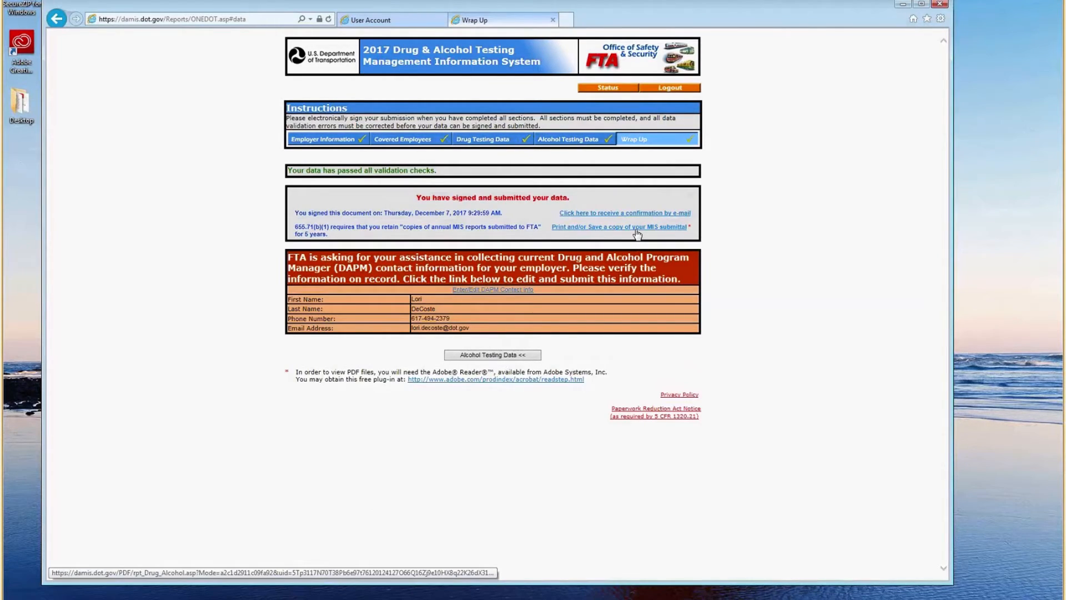
{"action": "left_click", "coordinate": [637, 228]}
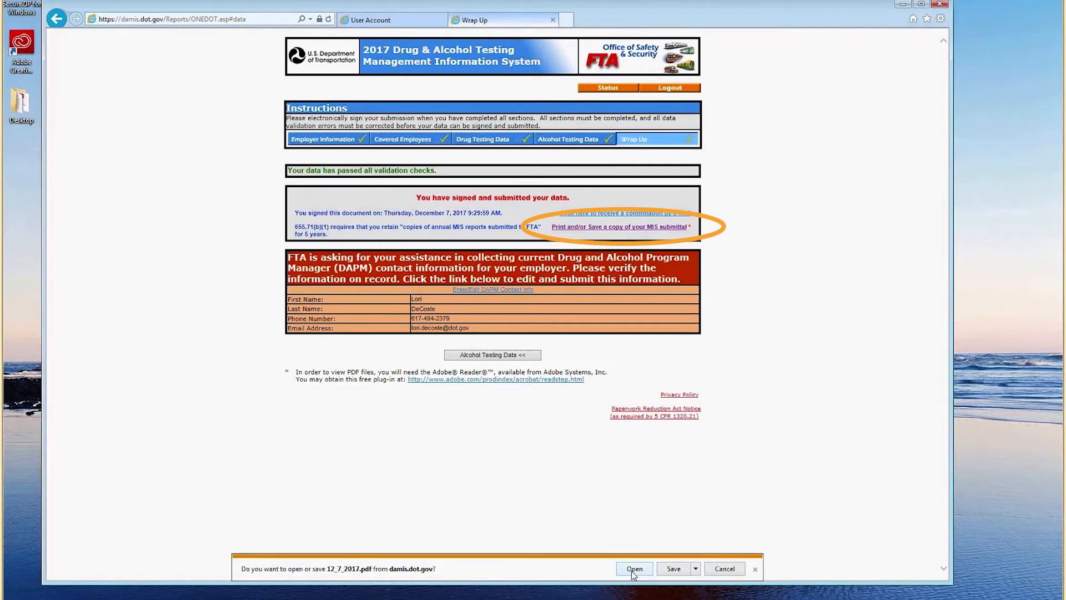
{"action": "left_click", "coordinate": [635, 568]}
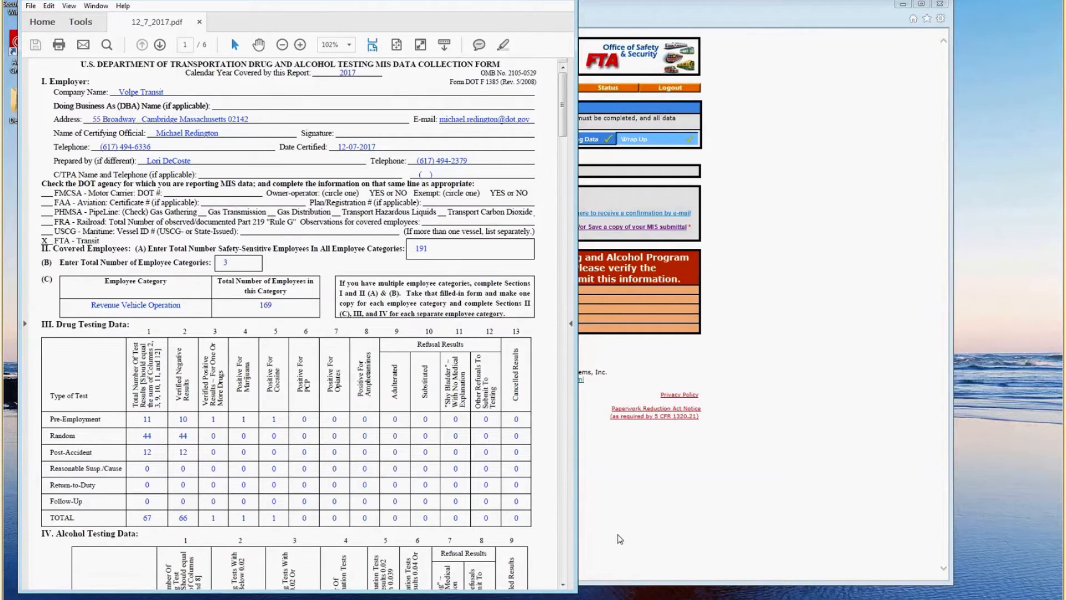
Save a copy of the MIS submittal PDF from Acrobat Reader.
{"action": "left_click", "coordinate": [31, 6]}
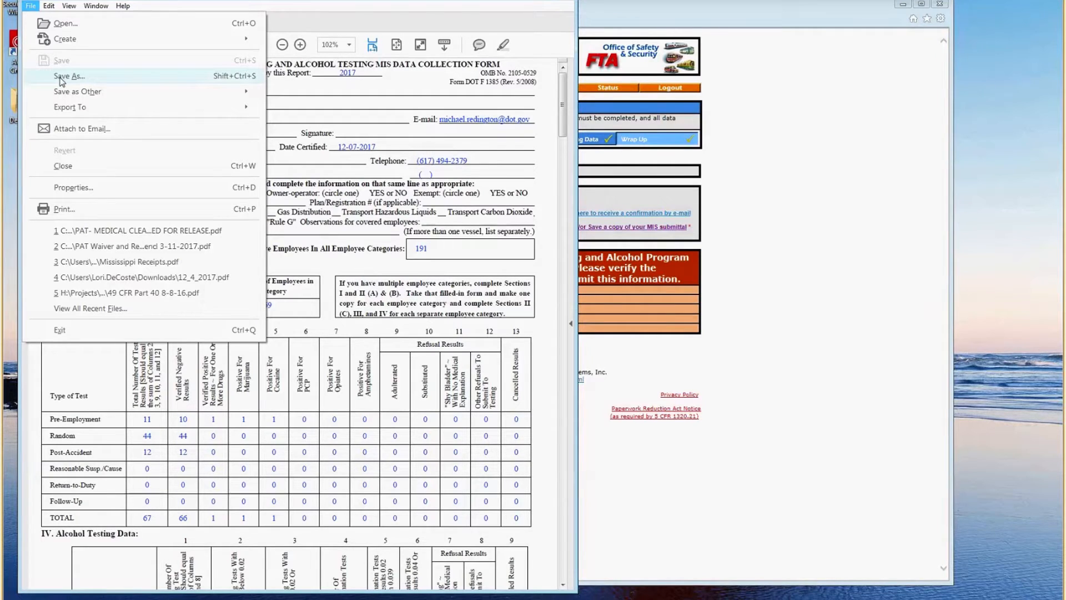
{"action": "left_click", "coordinate": [815, 319]}
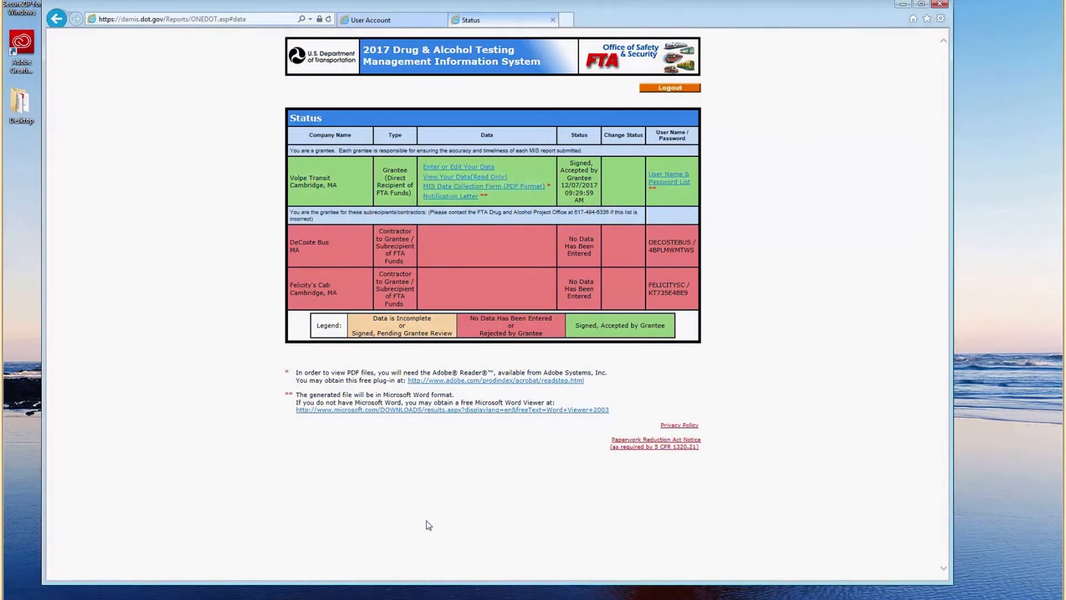
Reopen the report for re-signing and change Equipment Maint. random alcohol screening from 1 to 0.
{"action": "left_click", "coordinate": [475, 170]}
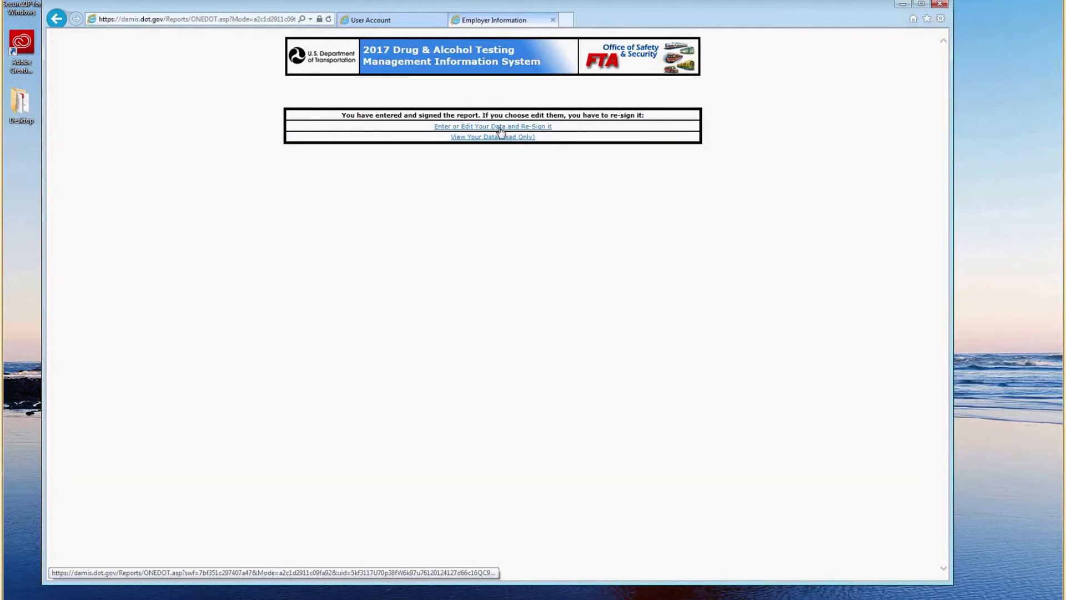
{"action": "left_click", "coordinate": [499, 127]}
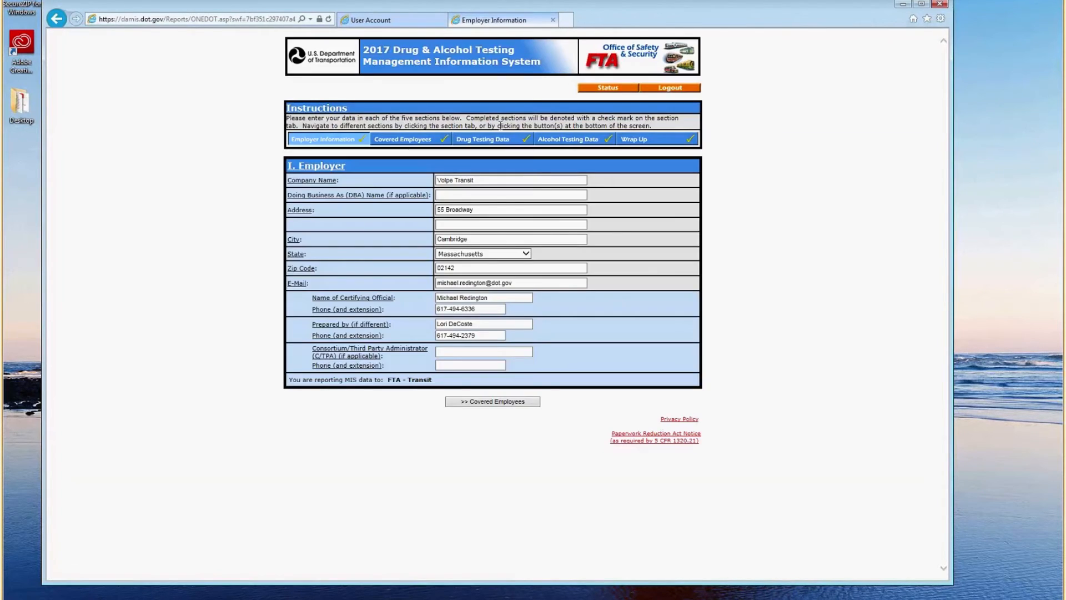
{"action": "left_click", "coordinate": [574, 142]}
{"action": "left_click", "coordinate": [342, 238]}
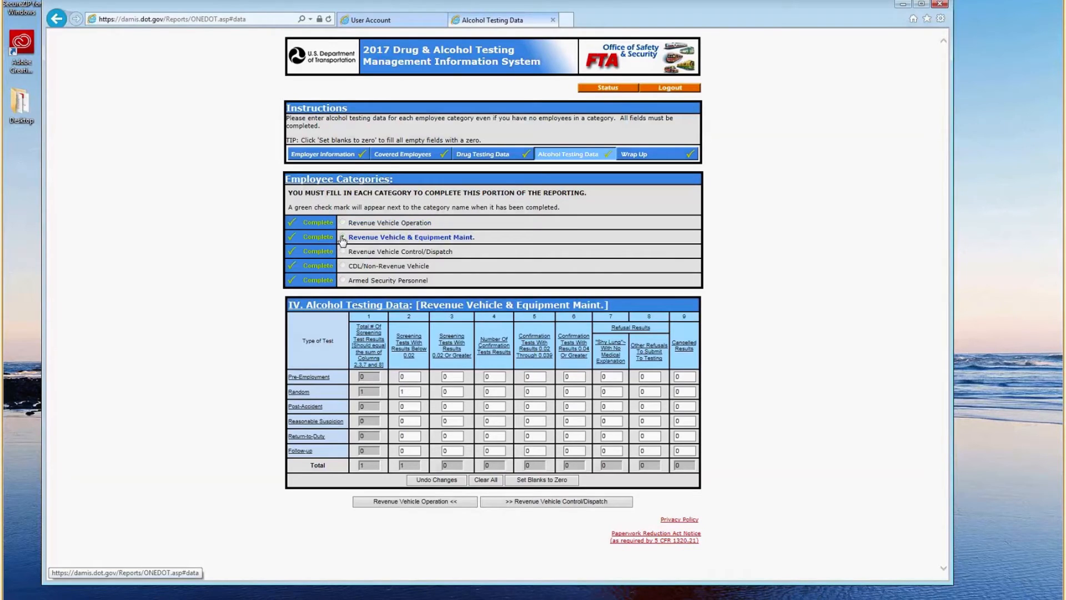
{"action": "left_click", "coordinate": [404, 391]}
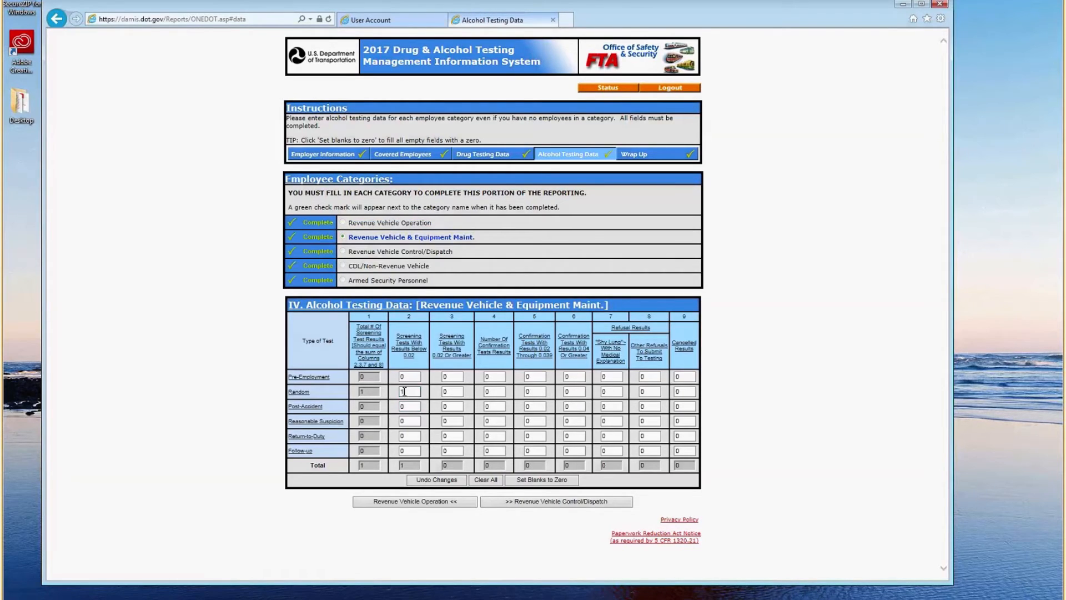
{"action": "double_click", "coordinate": [404, 391]}
{"action": "type", "text": "0"}
{"action": "left_click", "coordinate": [603, 501]}
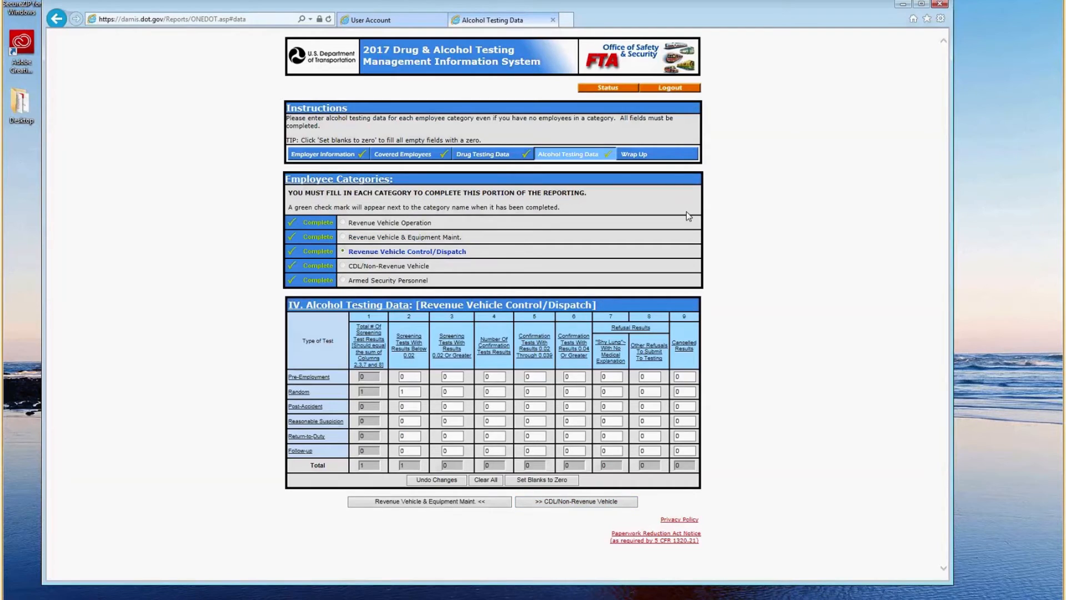
{"action": "left_click", "coordinate": [661, 155]}
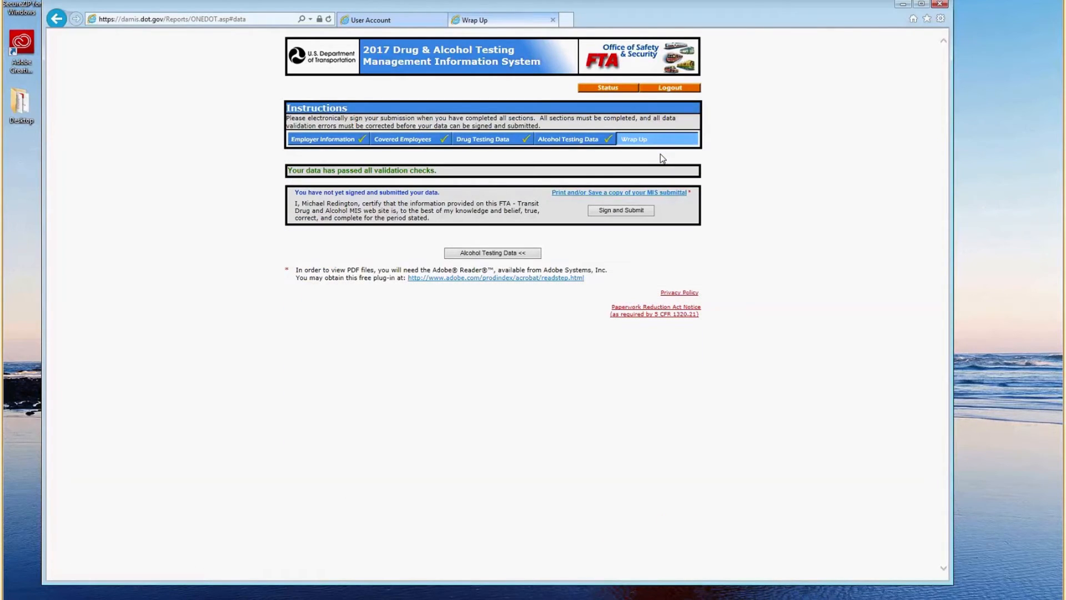
Re-sign and submit the corrected report and open its PDF copy.
{"action": "left_click", "coordinate": [631, 213]}
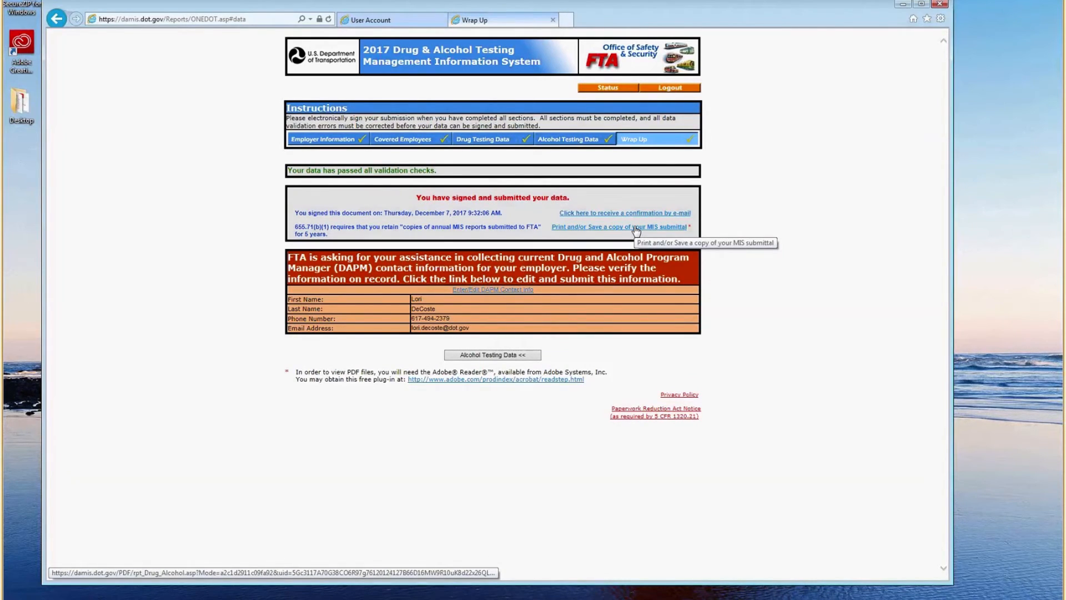
{"action": "left_click", "coordinate": [637, 229]}
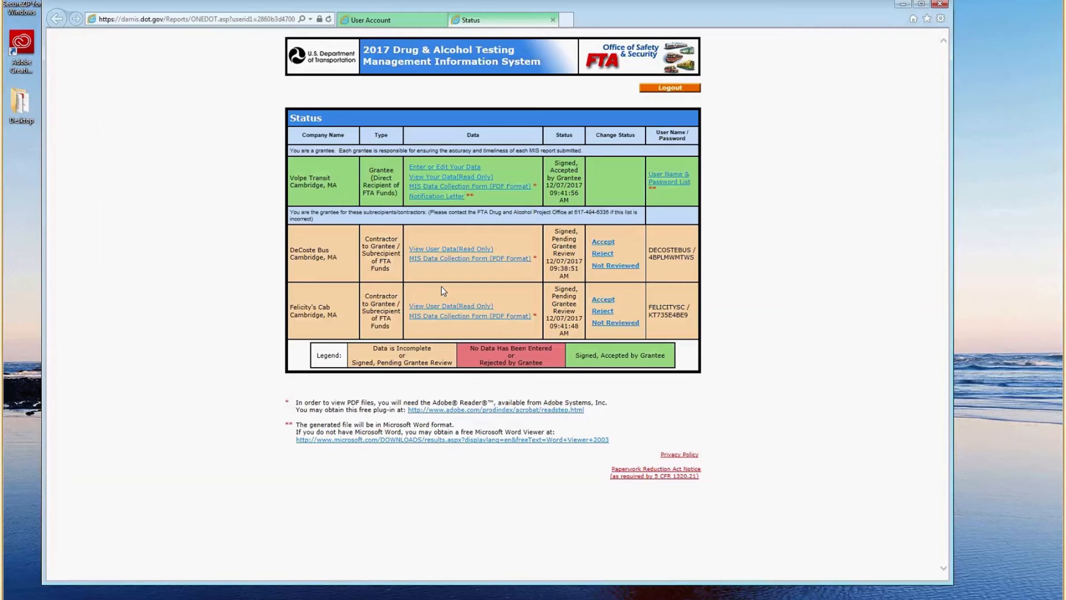
{"action": "left_click", "coordinate": [464, 310]}
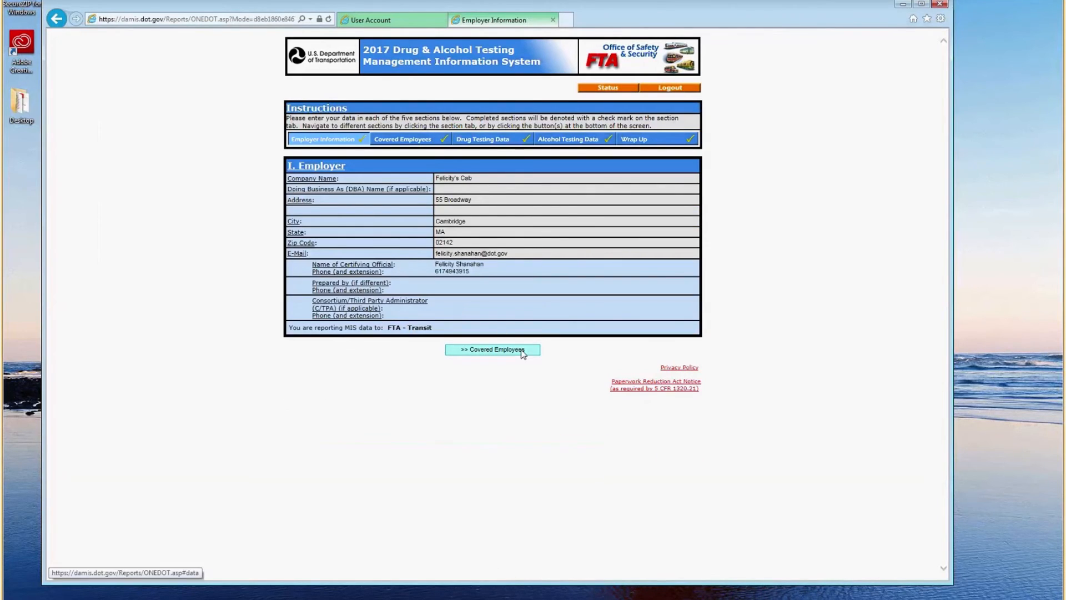
{"action": "left_click", "coordinate": [492, 349]}
{"action": "left_click", "coordinate": [525, 341]}
{"action": "left_click", "coordinate": [593, 485]}
{"action": "left_click", "coordinate": [593, 485]}
{"action": "left_click", "coordinate": [593, 485]}
{"action": "left_click", "coordinate": [593, 484]}
{"action": "left_click", "coordinate": [593, 485]}
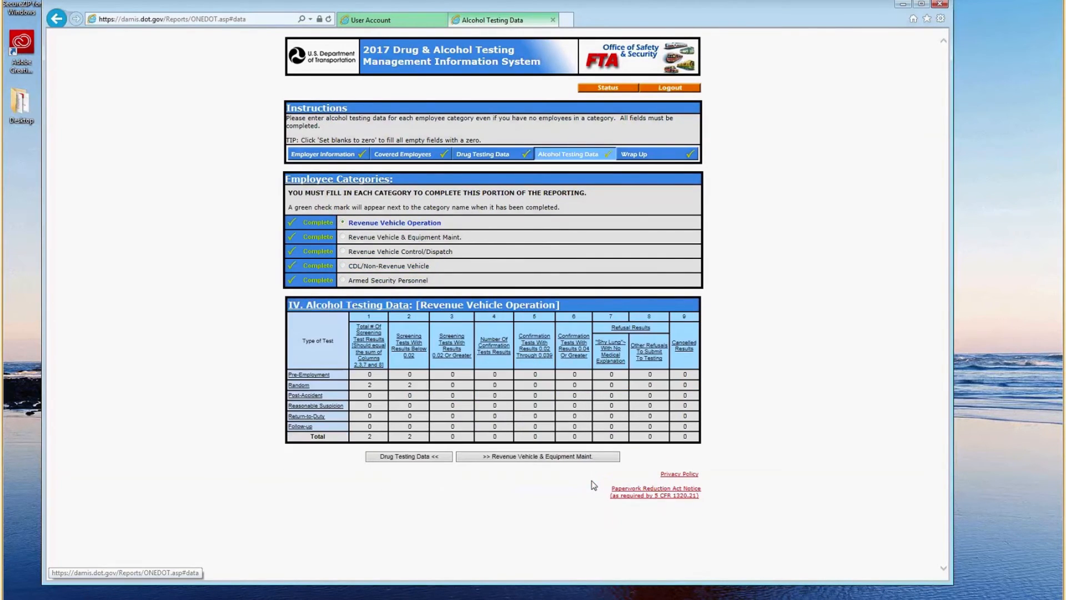
{"action": "left_click", "coordinate": [578, 462]}
{"action": "left_click", "coordinate": [578, 462]}
{"action": "left_click", "coordinate": [578, 462]}
{"action": "left_click", "coordinate": [578, 461]}
{"action": "left_click", "coordinate": [574, 460]}
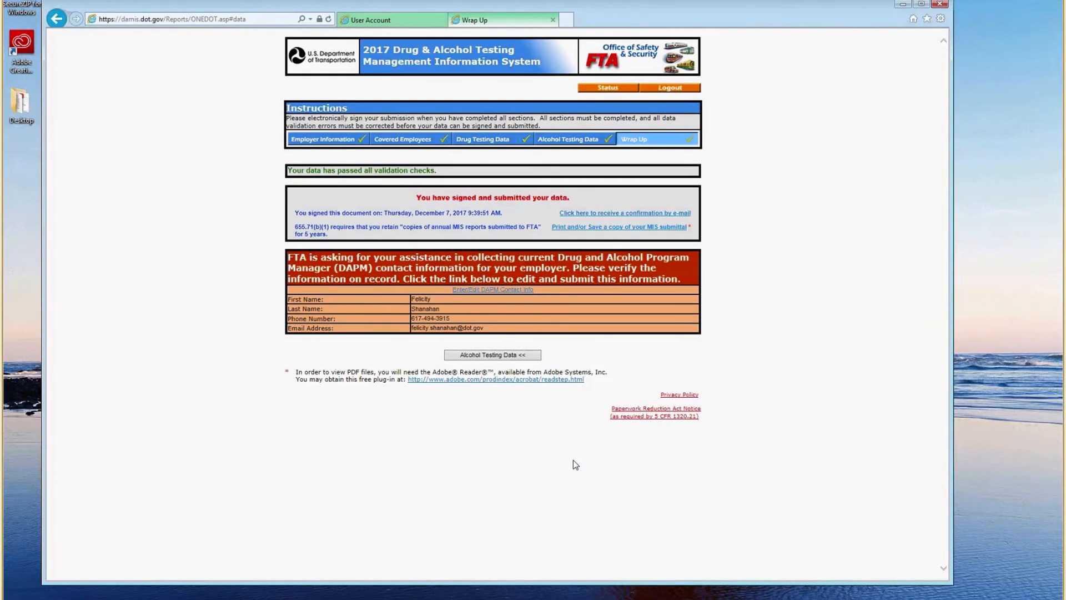
{"action": "left_click", "coordinate": [616, 88]}
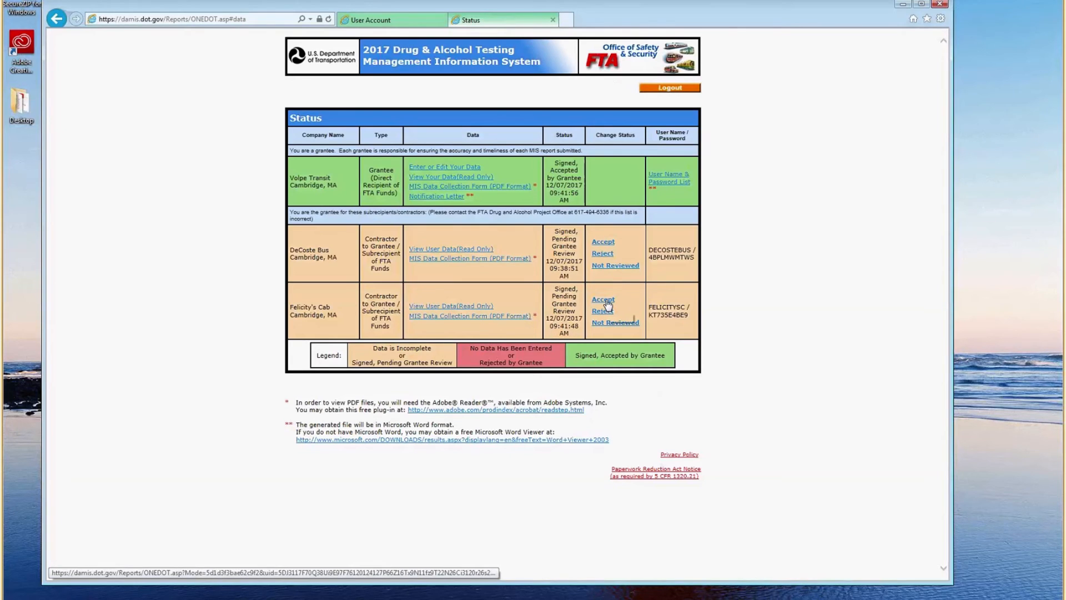
Accept Felicity's Cab's report and start reviewing DeCoste Bus's submitted data.
{"action": "left_click", "coordinate": [604, 300]}
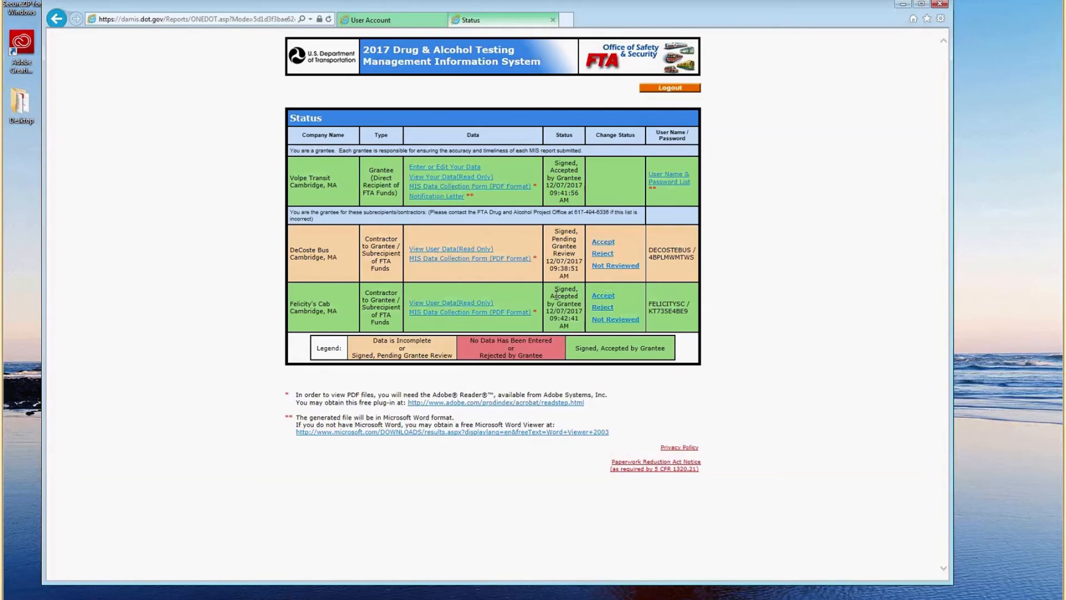
{"action": "left_click", "coordinate": [474, 248]}
{"action": "left_click", "coordinate": [504, 352]}
{"action": "left_click", "coordinate": [564, 276]}
{"action": "left_click", "coordinate": [566, 485]}
{"action": "left_click", "coordinate": [567, 484]}
{"action": "left_click", "coordinate": [567, 485]}
{"action": "left_click", "coordinate": [567, 485]}
{"action": "left_click", "coordinate": [567, 485]}
Finish reviewing DeCoste Bus's testing categories, return to Status, and log out.
{"action": "left_click", "coordinate": [568, 456]}
{"action": "left_click", "coordinate": [568, 455]}
{"action": "left_click", "coordinate": [568, 456]}
{"action": "left_click", "coordinate": [568, 456]}
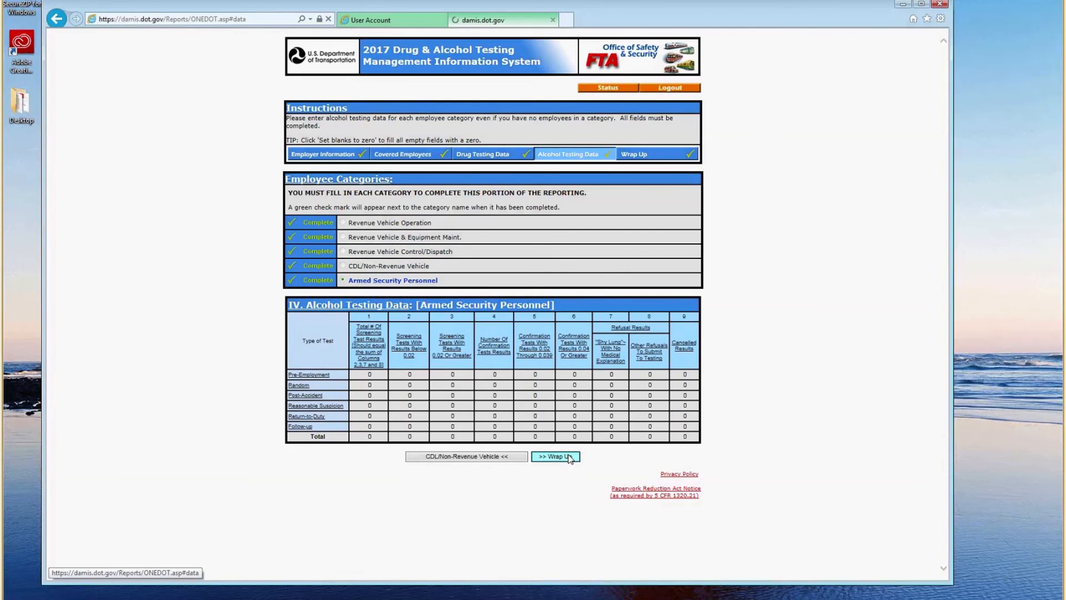
{"action": "left_click", "coordinate": [570, 456]}
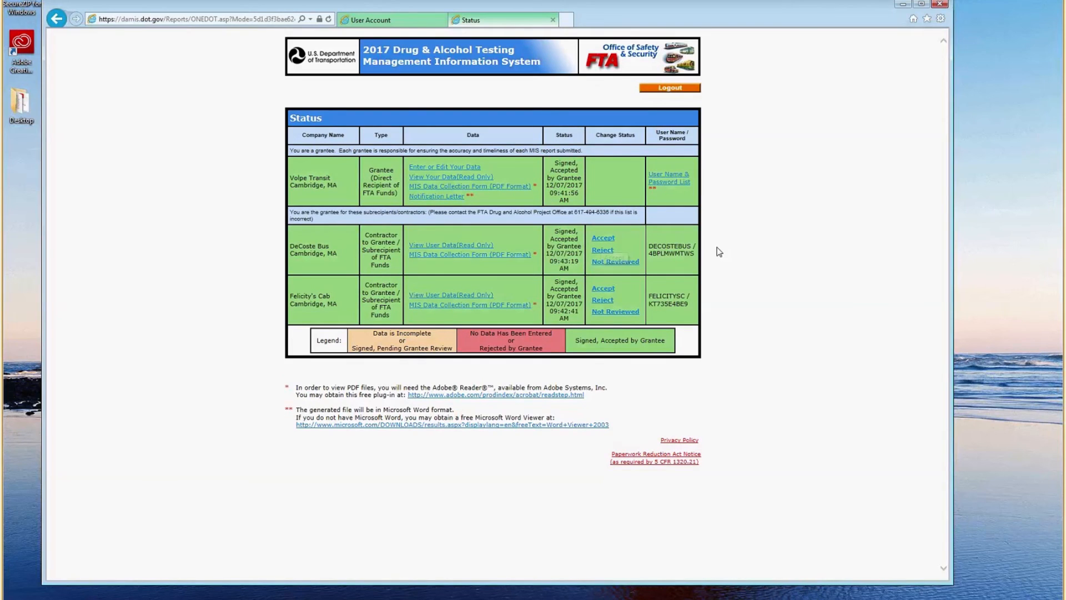
{"action": "left_click", "coordinate": [668, 89]}
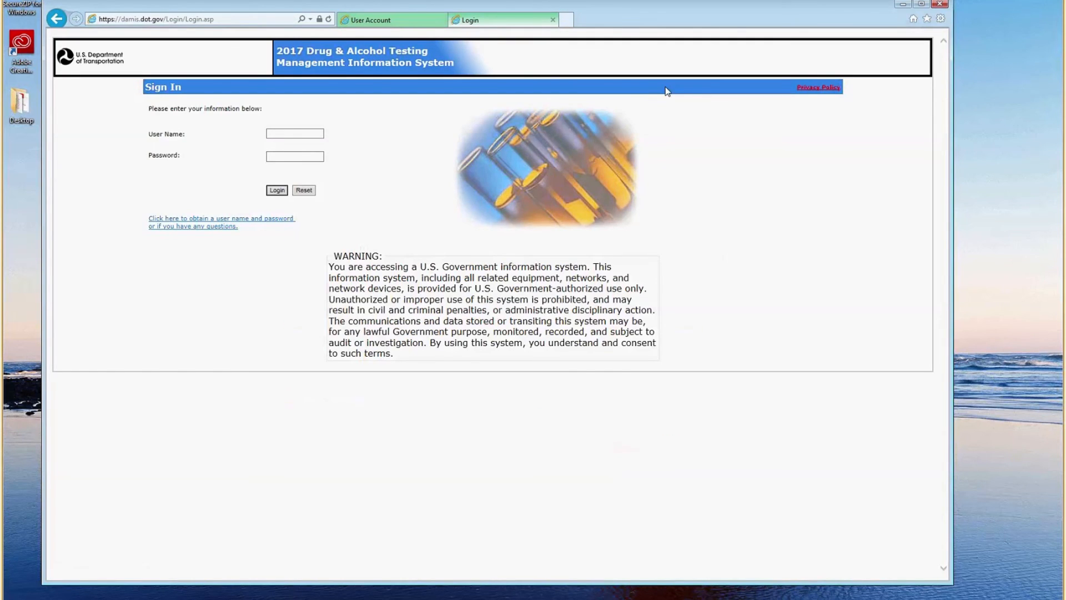